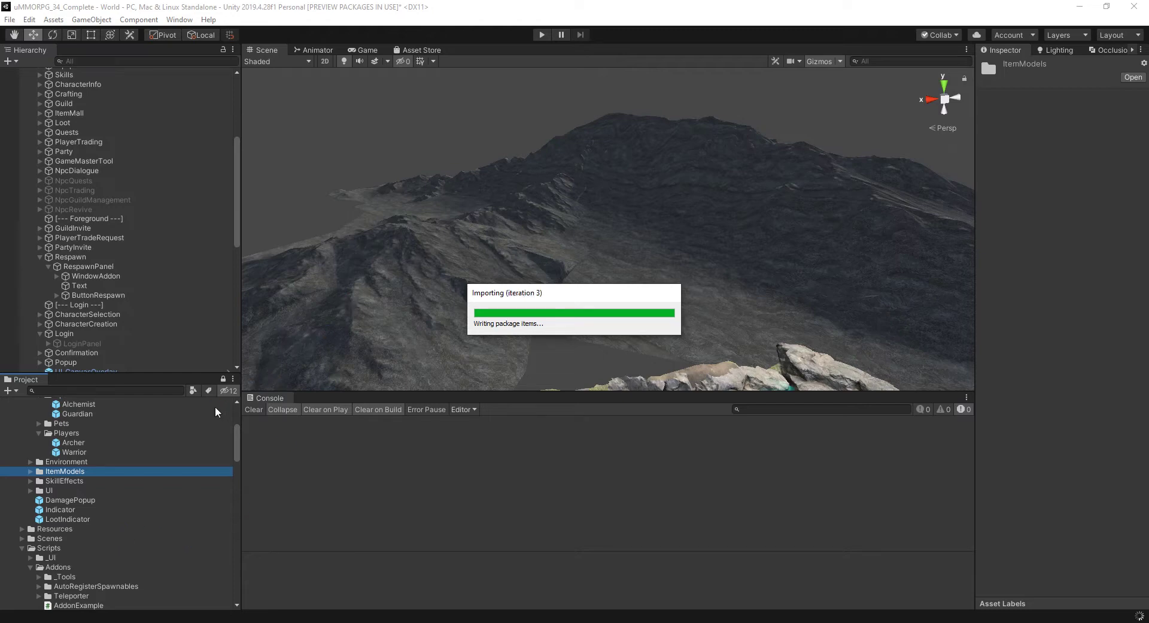
Expand the Prefabs [Drag to Scene] folder of the imported Bindpoint add-on in the project's Scripts/Addons folder.
scroll(124, 485, down, 6)
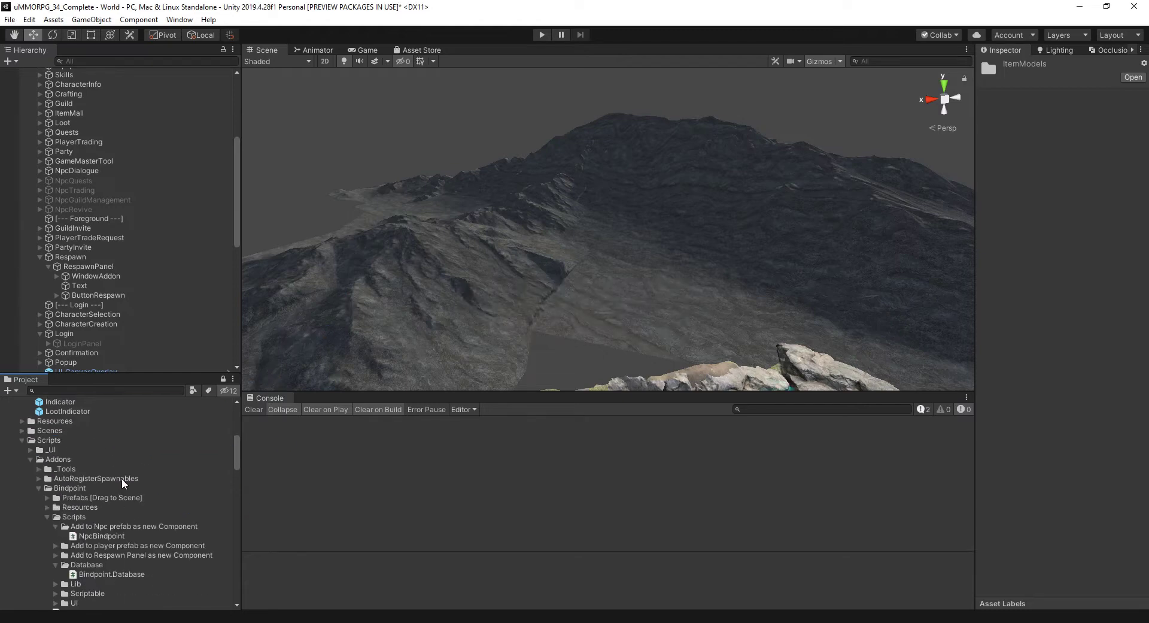
scroll(229, 450, up, 2)
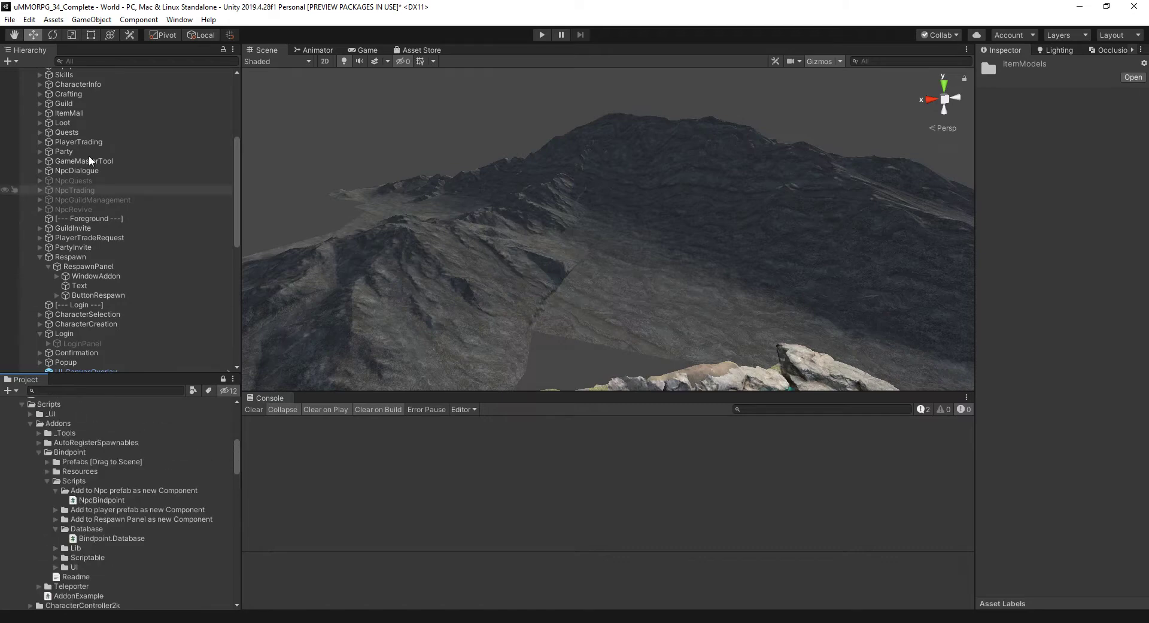
scroll(77, 124, up, 5)
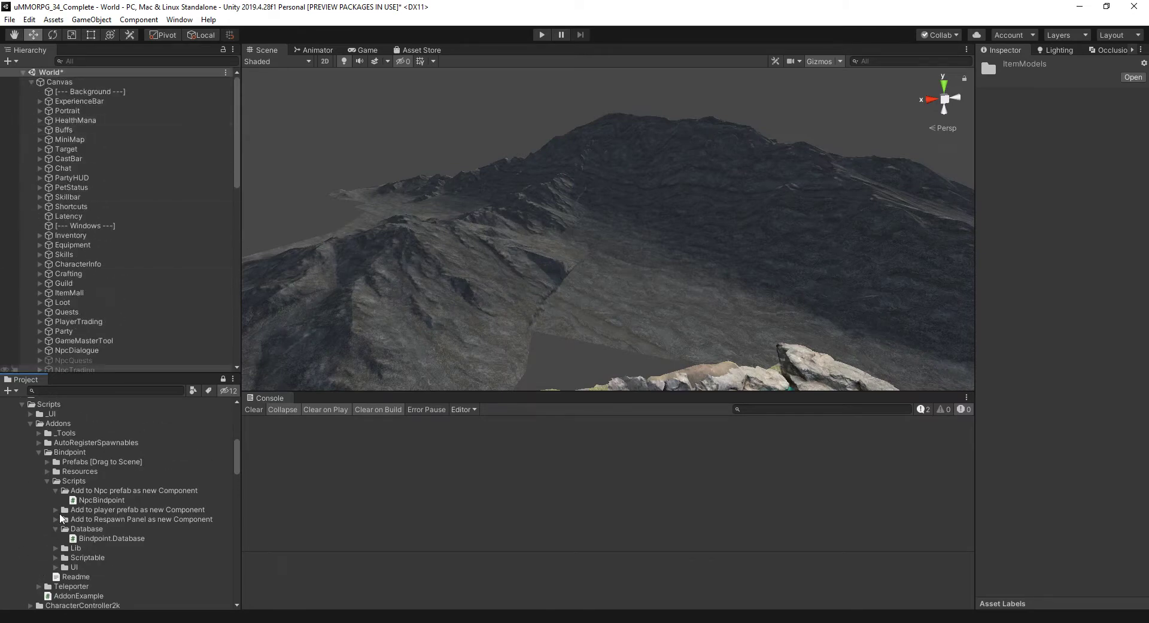
click(47, 462)
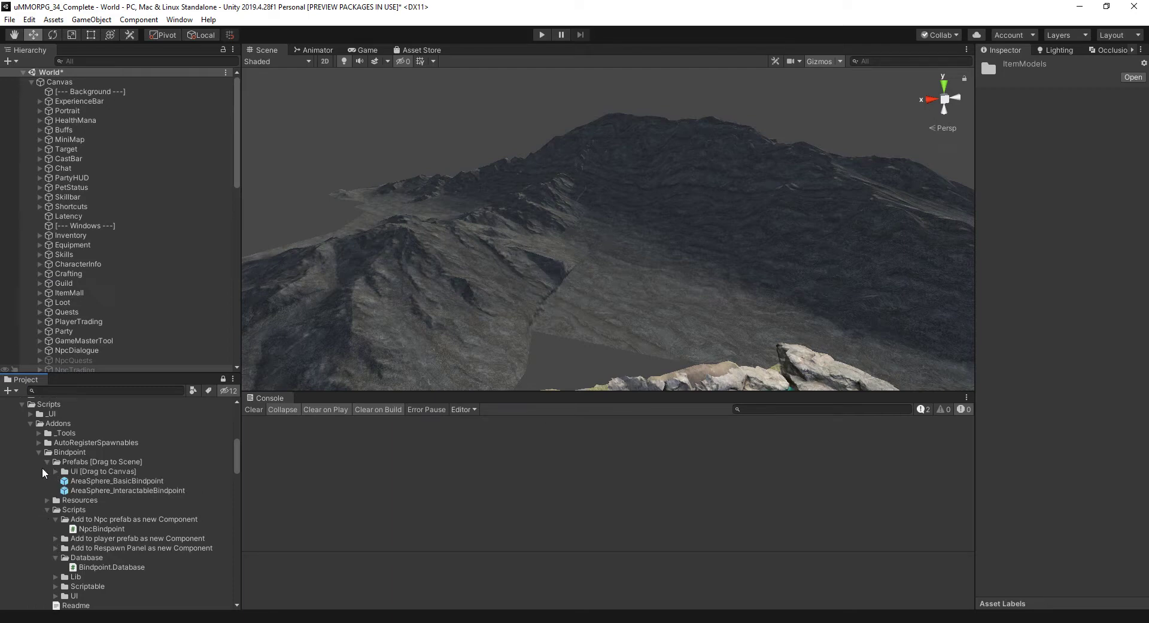
Place the AreaSphere_InteractableBindpoint prefab by the water and AreaSphere_BasicBindpoint on the grassy slope beside it, in front of the rocks.
double_click(102, 273)
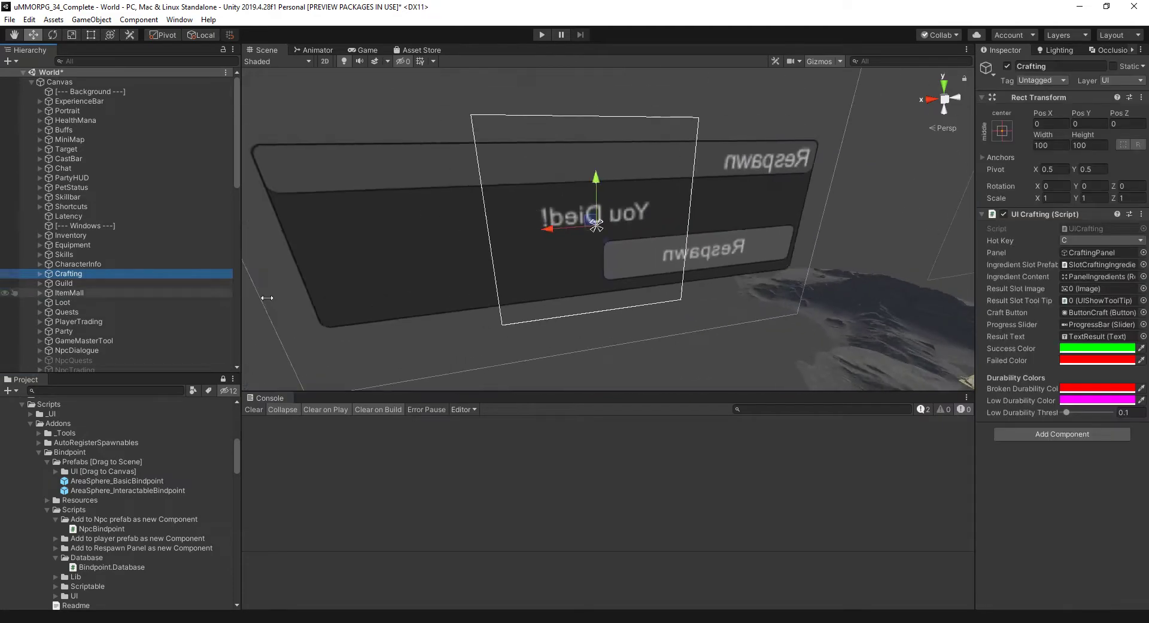
scroll(60, 289, down, 10)
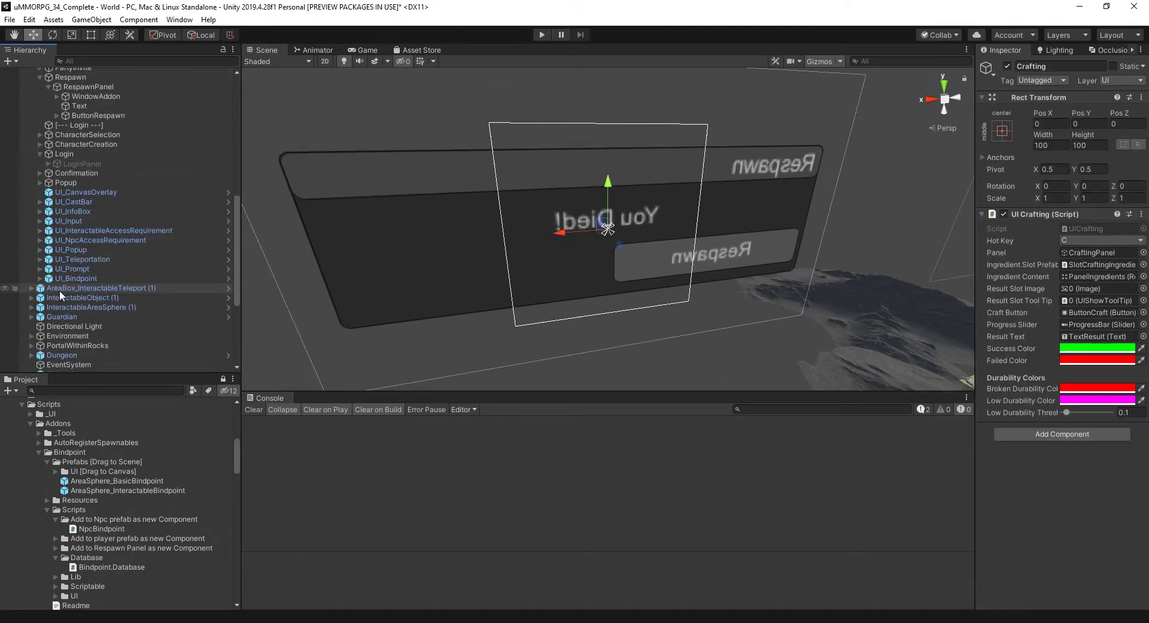
scroll(74, 328, down, 2)
double_click(73, 321)
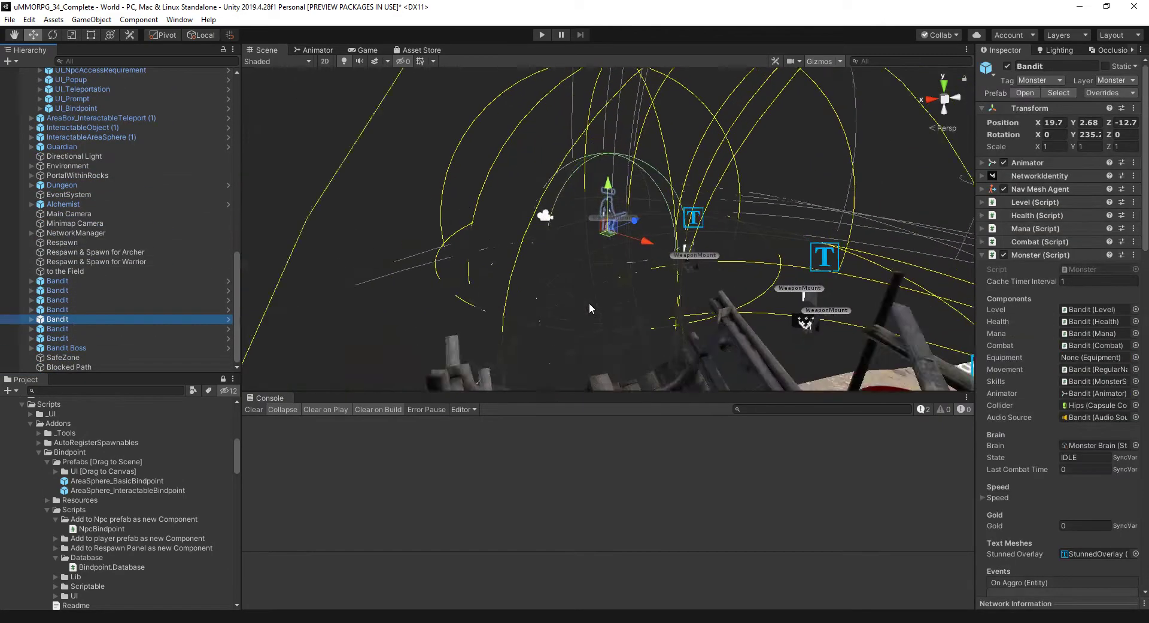
middle_drag(644, 290, 748, 394)
right_drag(748, 394, 684, 268)
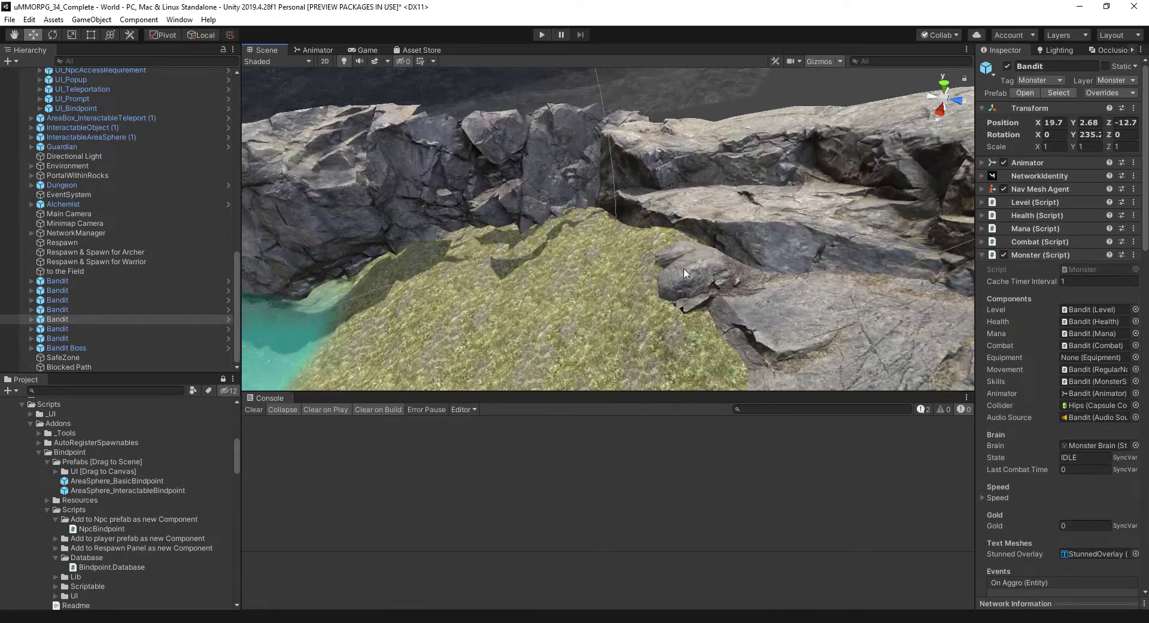
drag(77, 492, 394, 270)
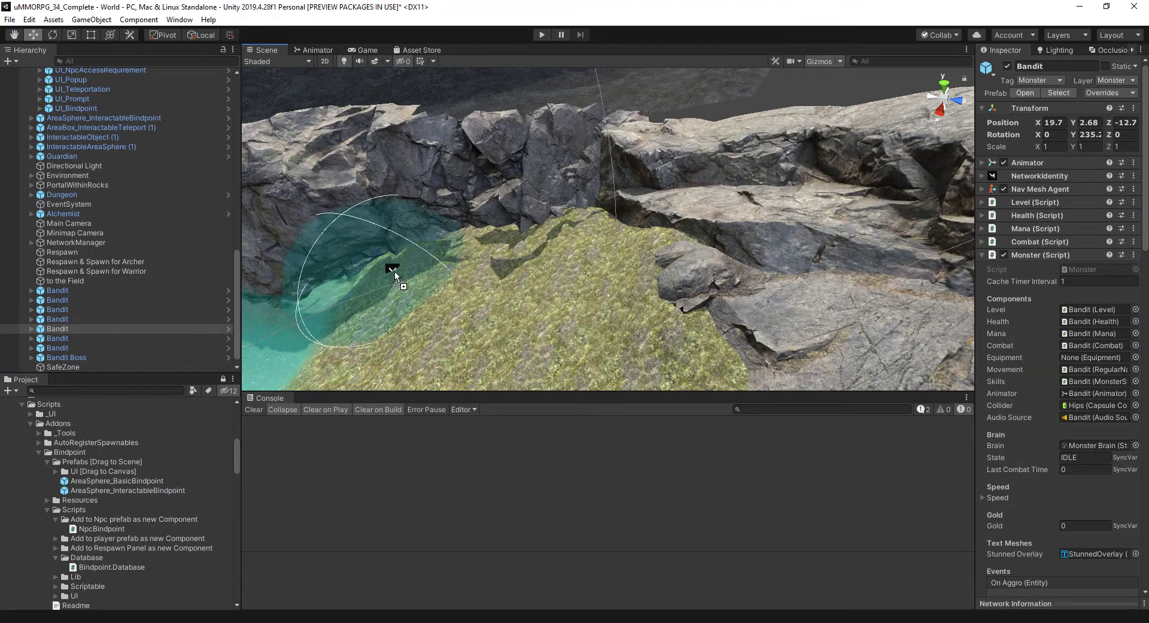
drag(107, 475, 601, 240)
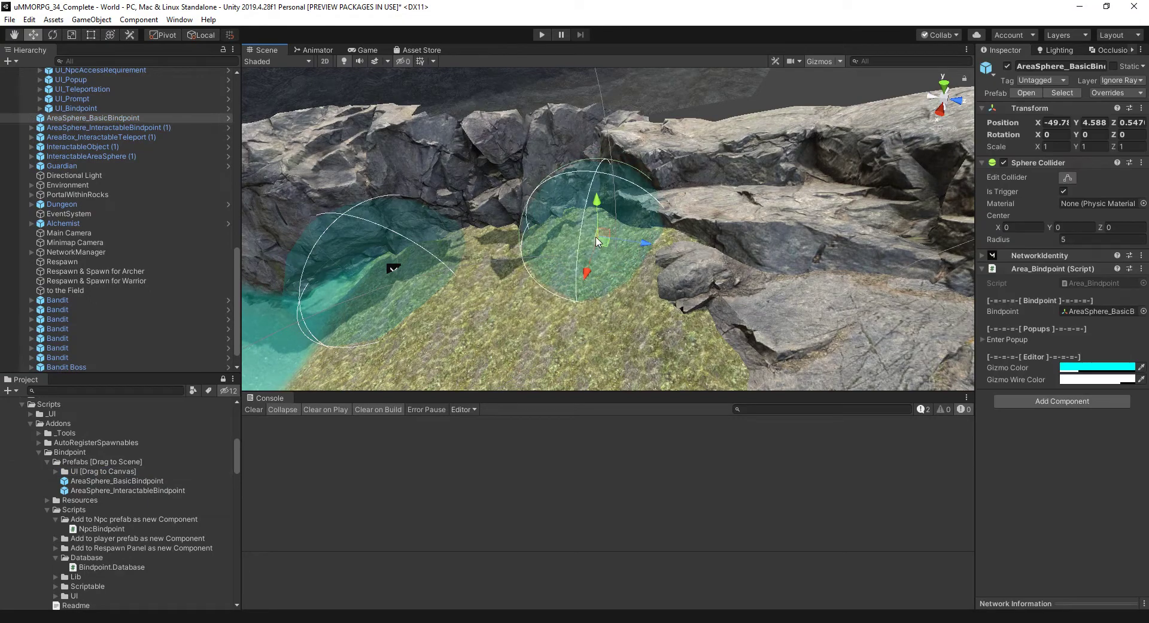
click(397, 263)
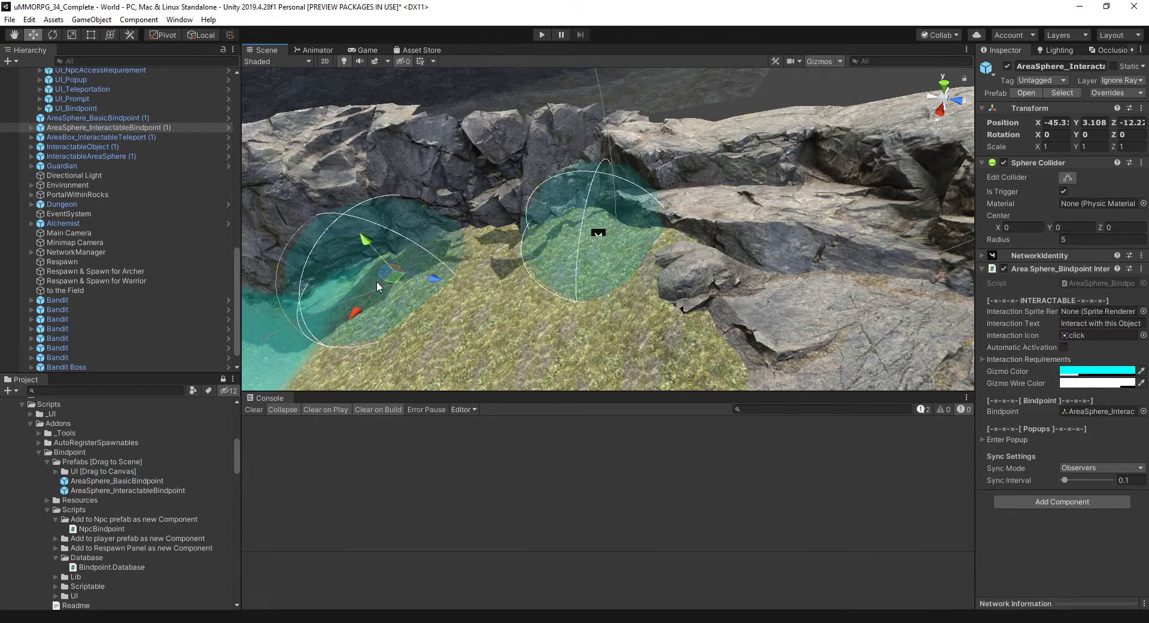
Frame the Alchemist NPC in the scene and look over the terrain and buildings around it.
right_drag(660, 205, 1068, 99)
scroll(749, 155, up, 4)
middle_drag(712, 161, 479, 251)
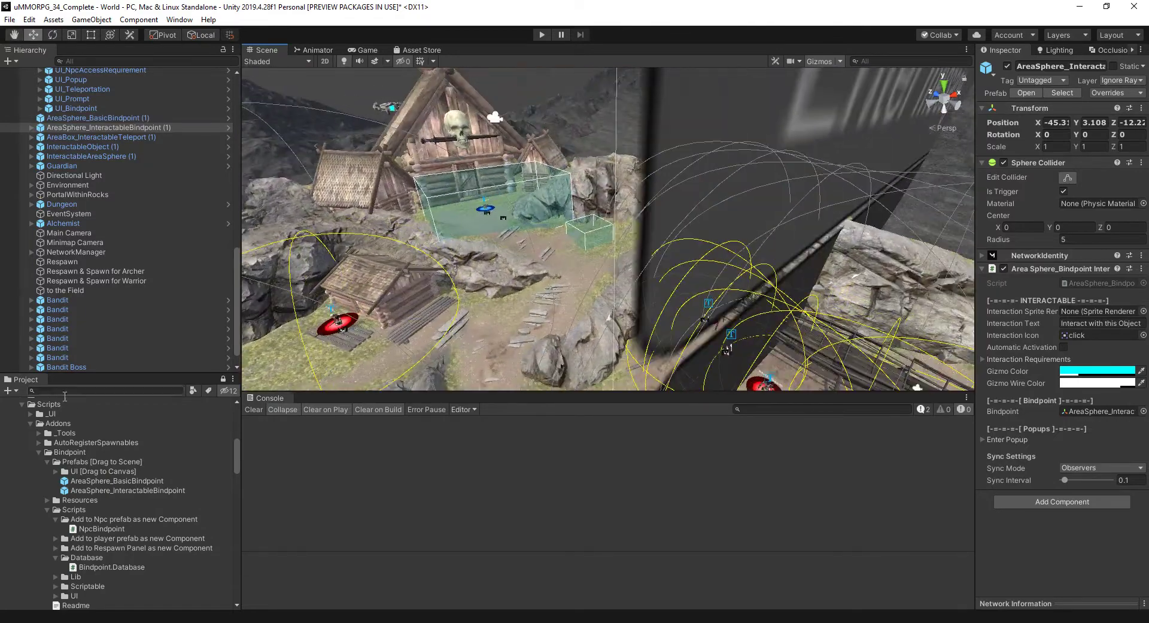
click(64, 223)
double_click(64, 224)
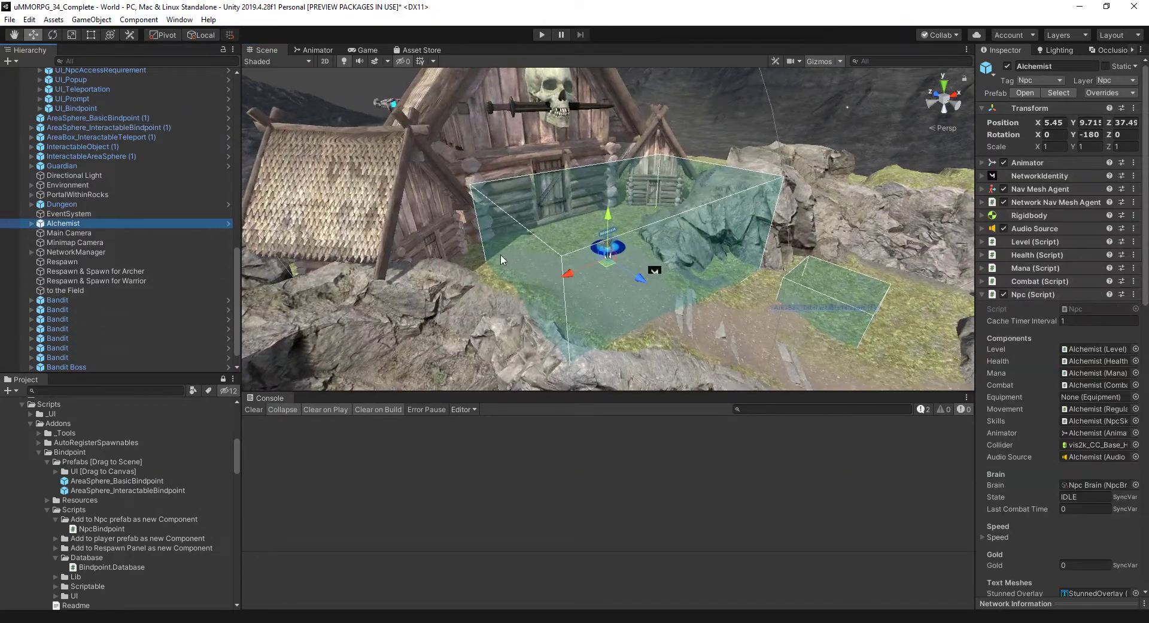
scroll(666, 343, up, 8)
right_drag(662, 343, 658, 368)
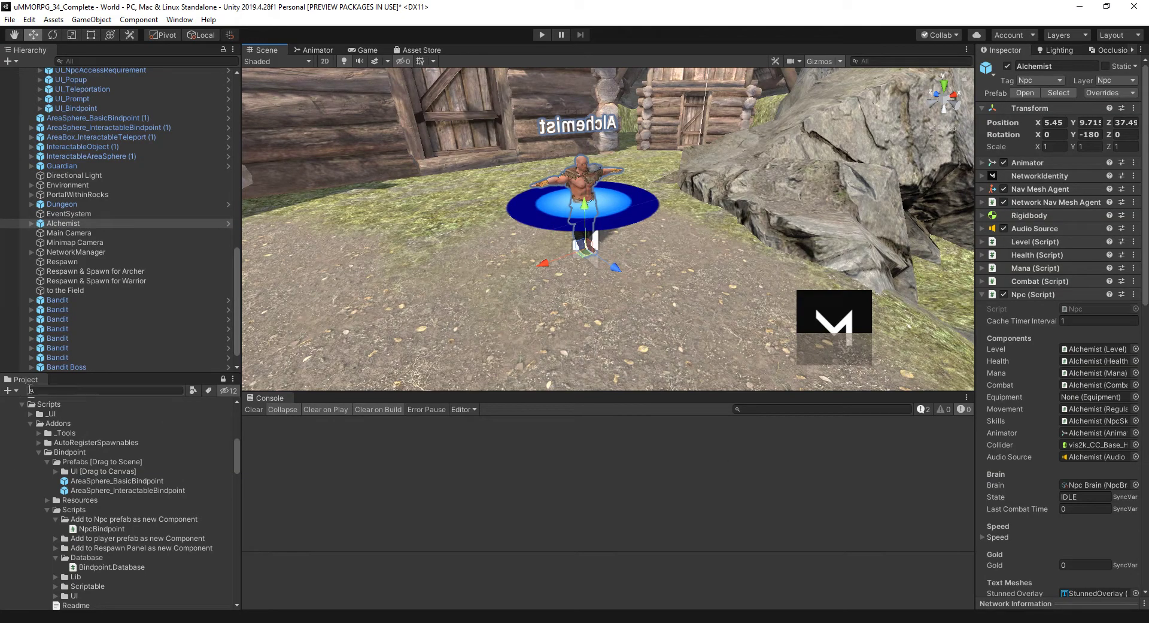
right_drag(690, 123, 134, 103)
key(w)
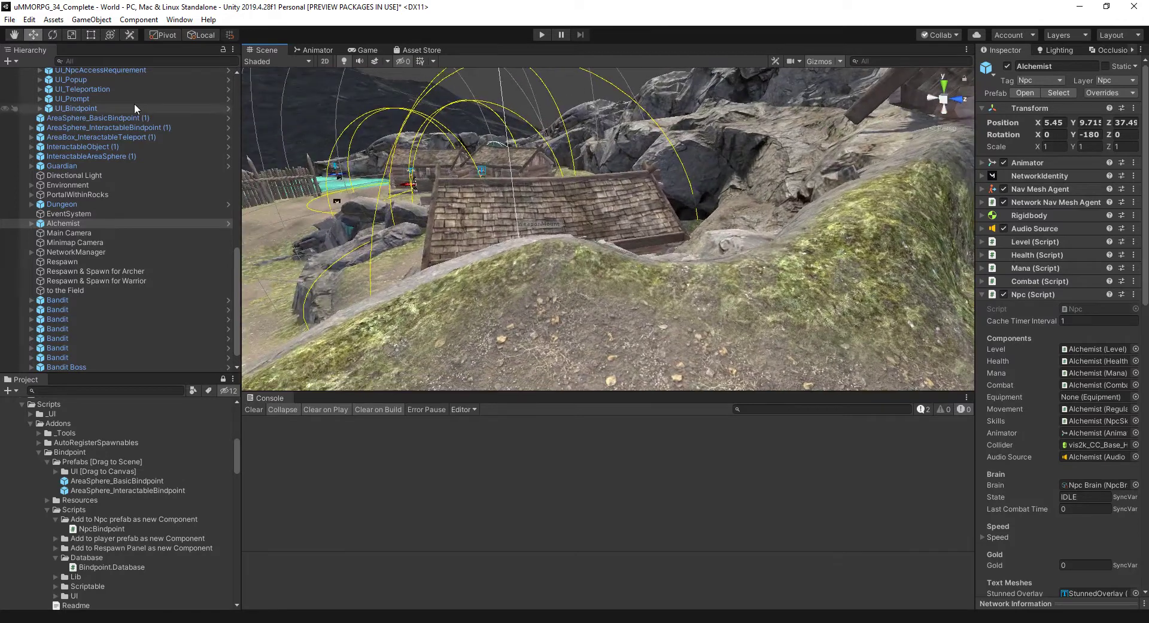
Add the ButtonRespawnToBindpoint prefab from the Bindpoint UI folder to RespawnPanel, directly above ButtonRespawn.
click(56, 471)
click(65, 481)
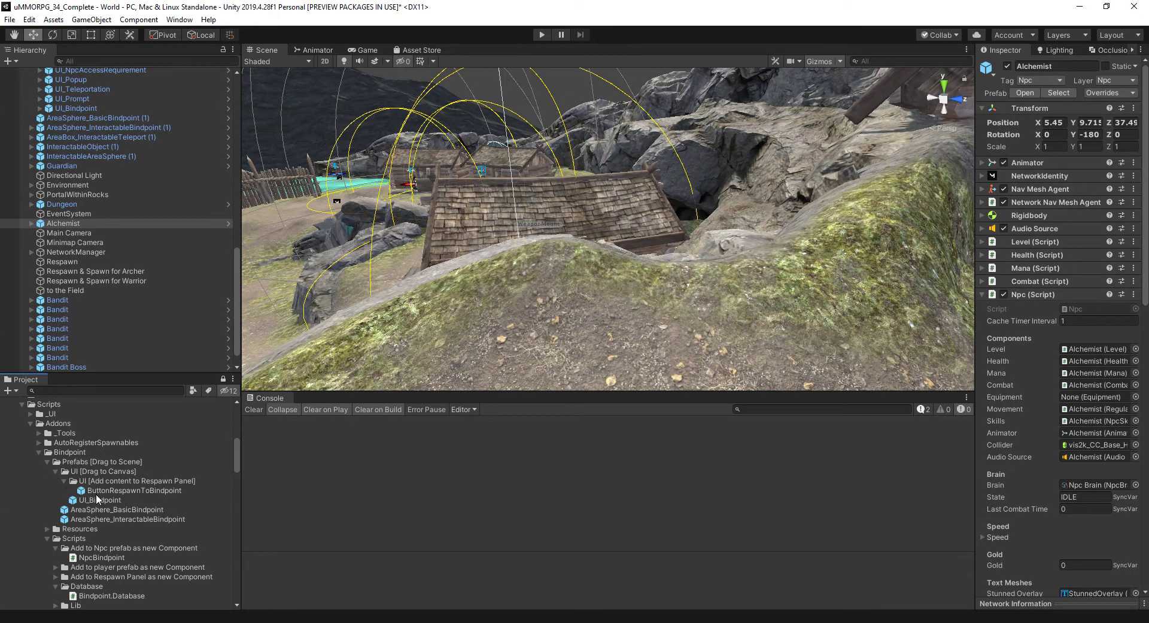
scroll(73, 129, up, 9)
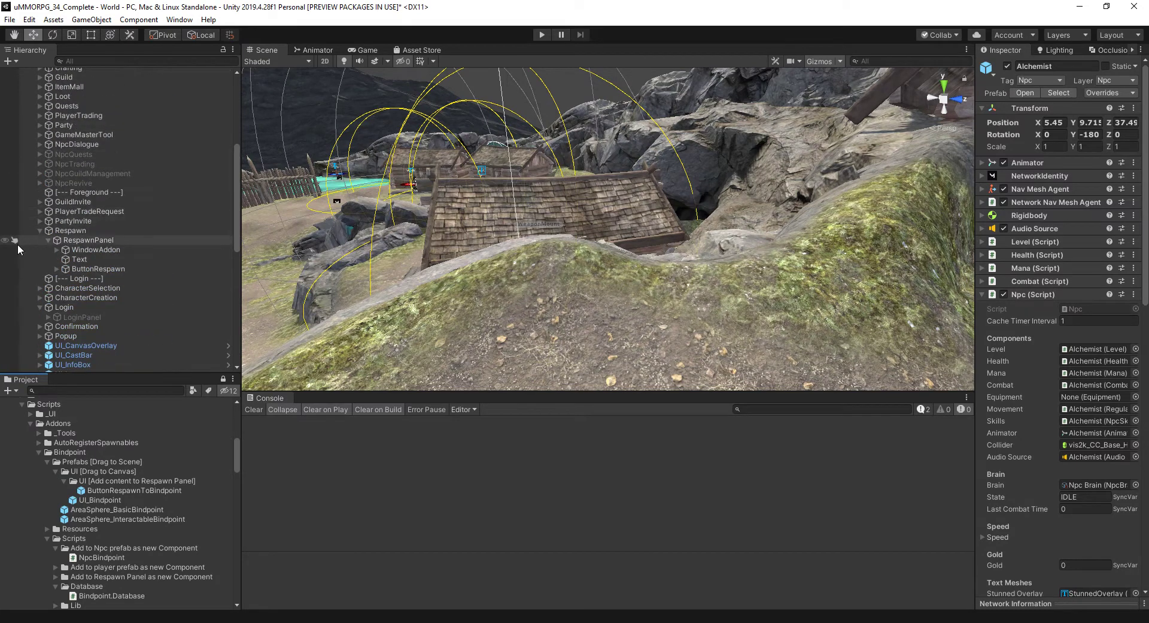
click(64, 232)
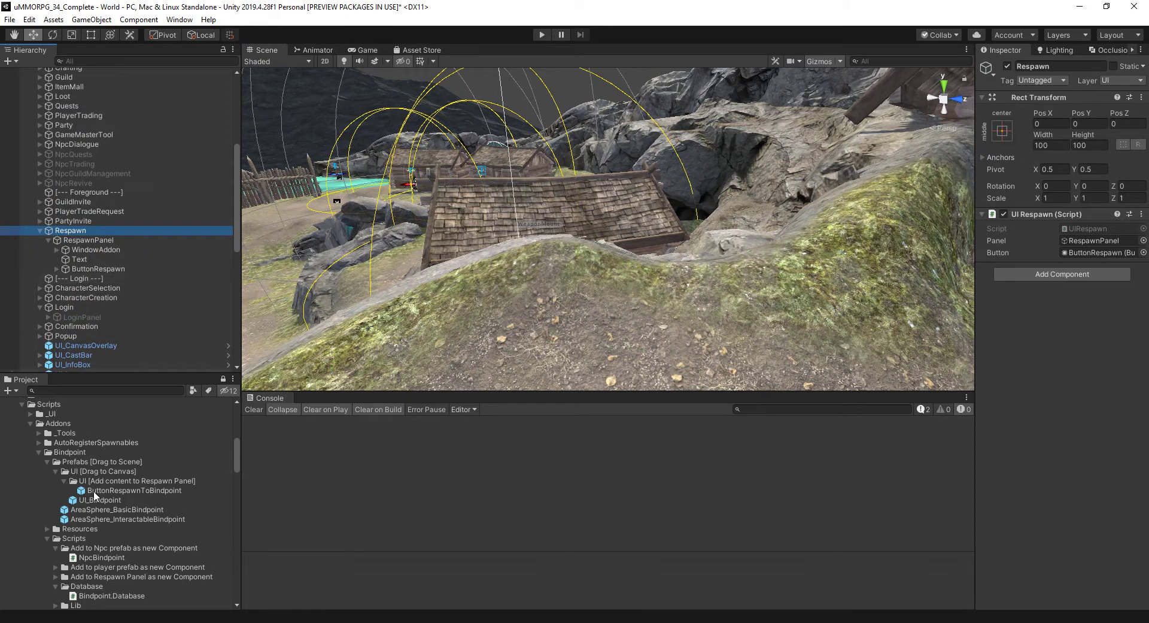
drag(93, 490, 94, 267)
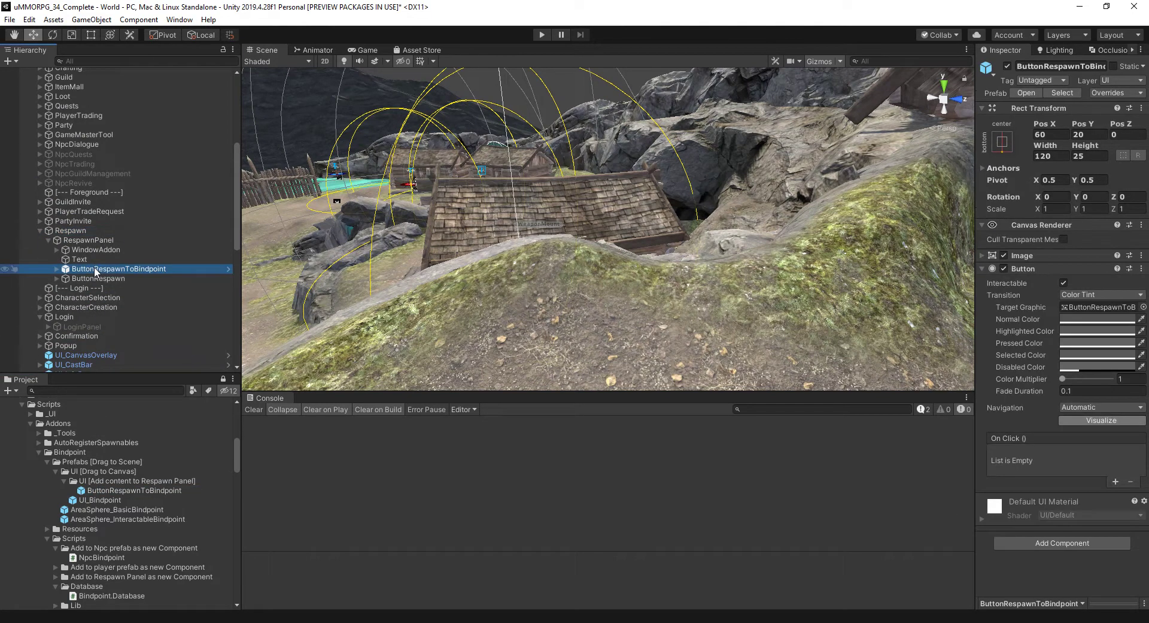
Show RespawnPanel in the 2D scene view and shift ButtonRespawn slightly sideways to Pos X about -61.5.
click(70, 233)
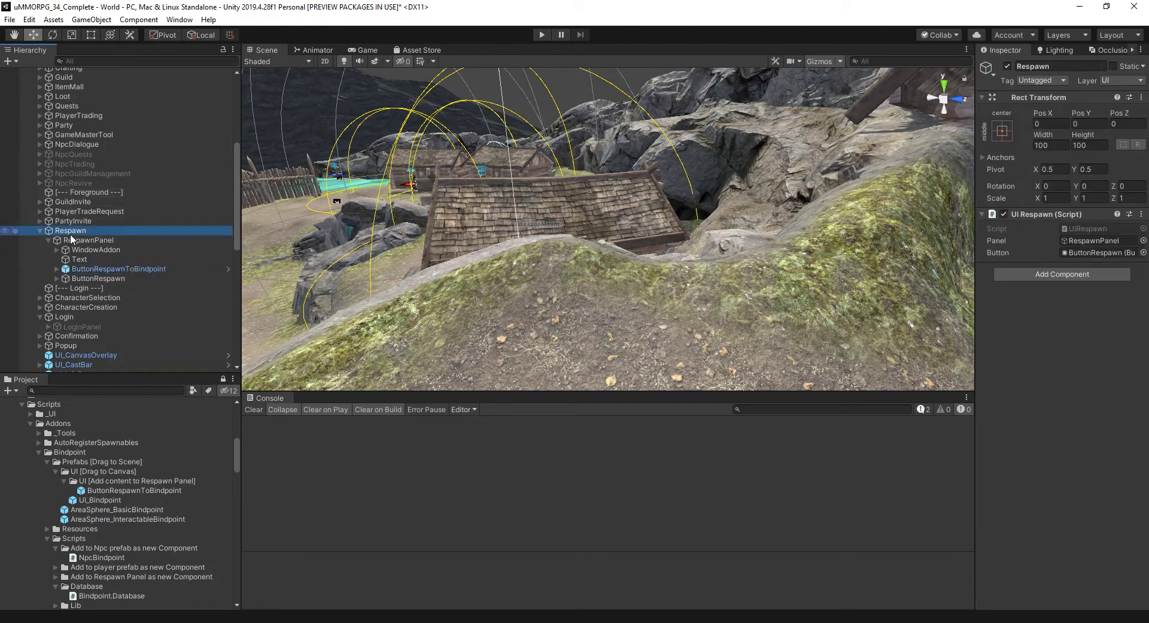
double_click(71, 239)
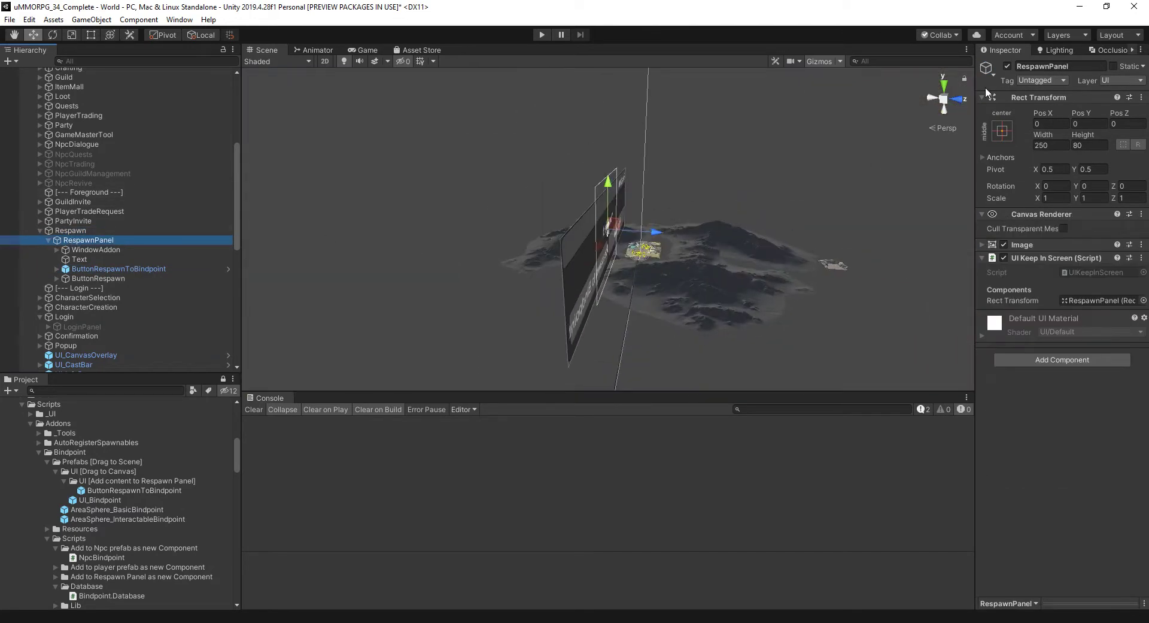
click(324, 61)
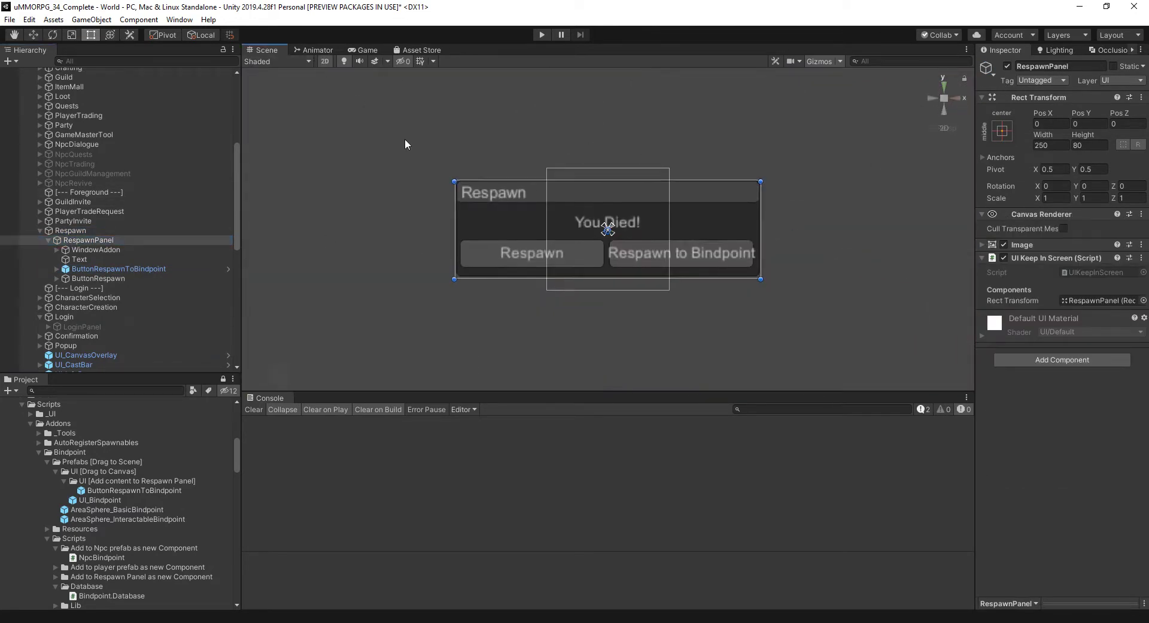
key(t)
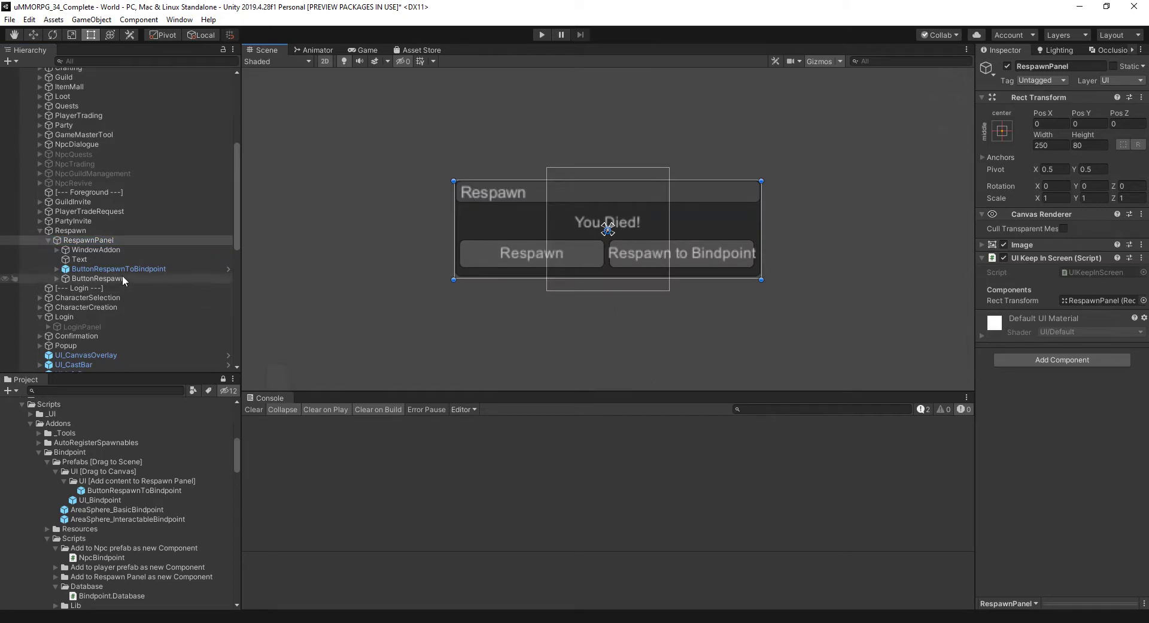
click(105, 278)
click(120, 251)
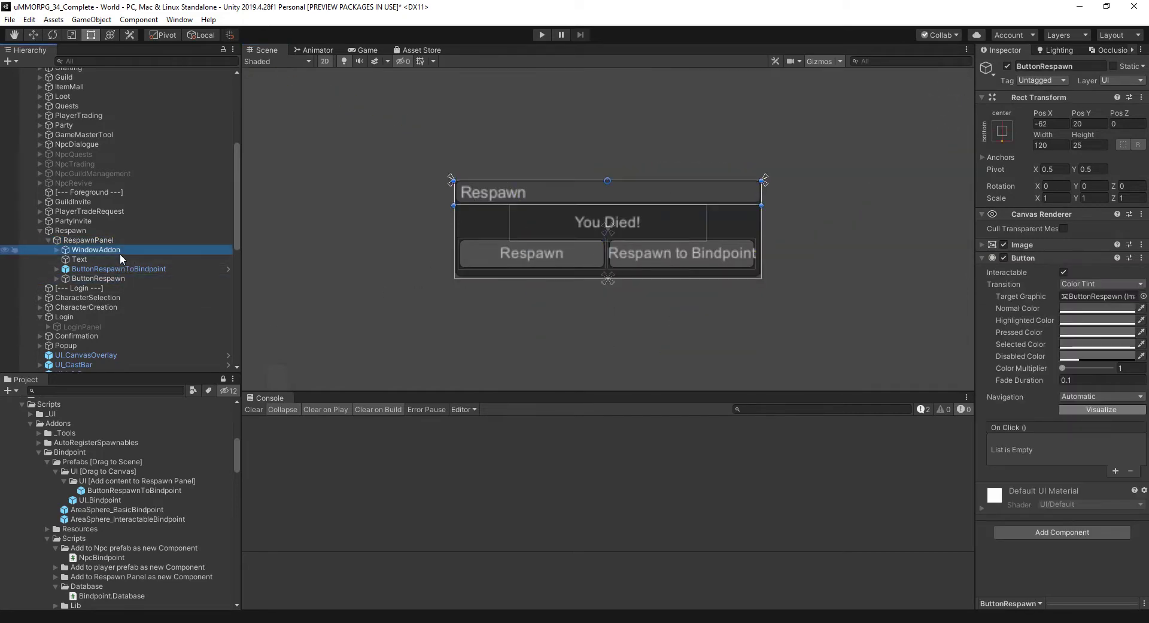
click(143, 277)
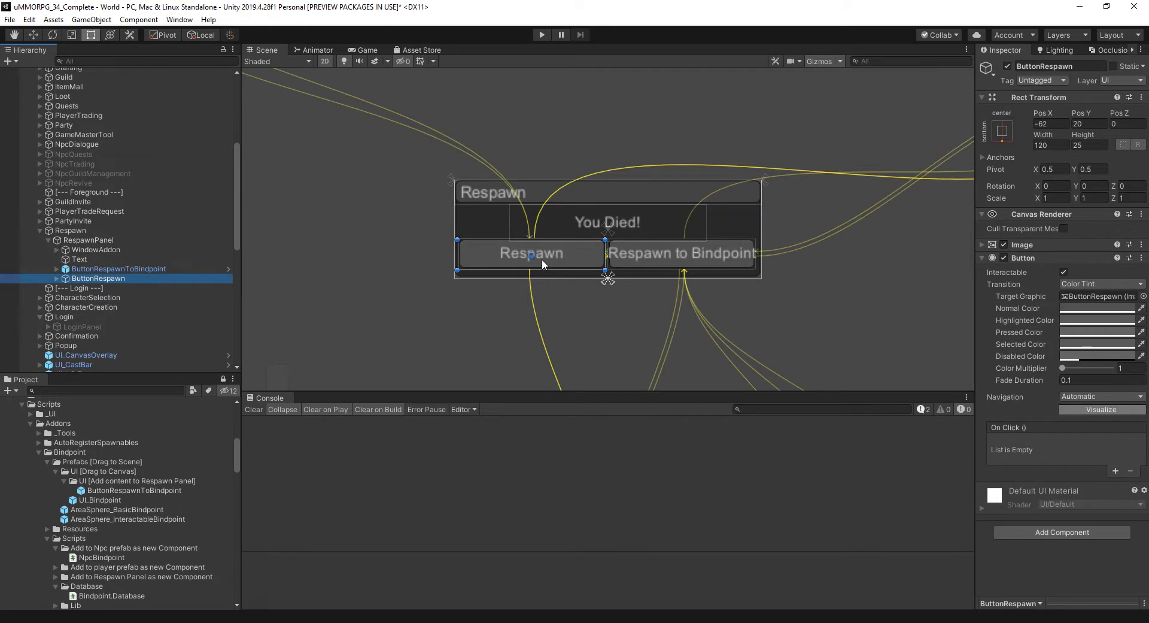
click(33, 34)
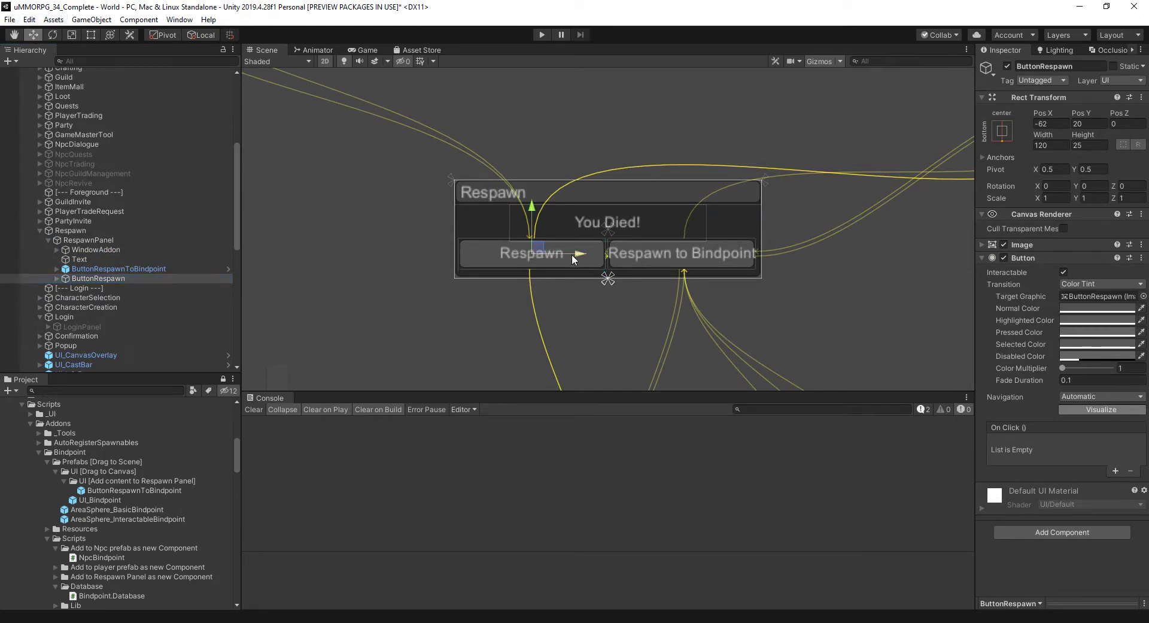
mouse_move(572, 254)
mouse_down()
mouse_move(671, 279)
mouse_move(570, 268)
mouse_move(582, 268)
mouse_up()
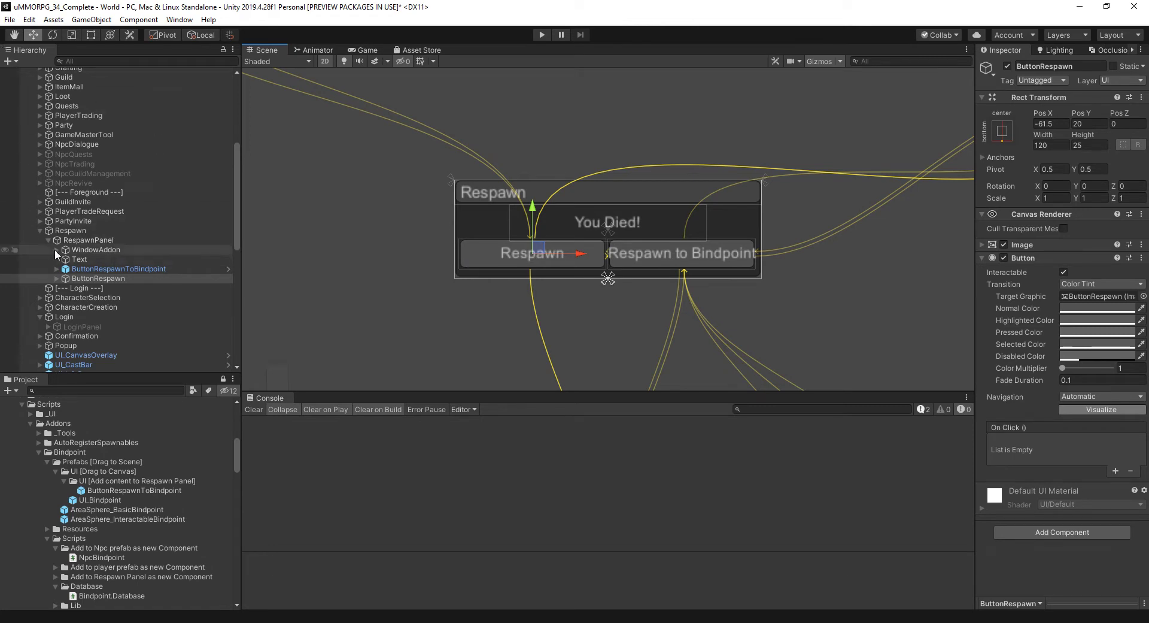
Add the UI_Bindpoint_RespawnDialogue script to the Respawn object, assigning RespawnPanel as Panel and ButtonRespawnToBindpoint as its respawn-to-bindpoint button.
click(69, 230)
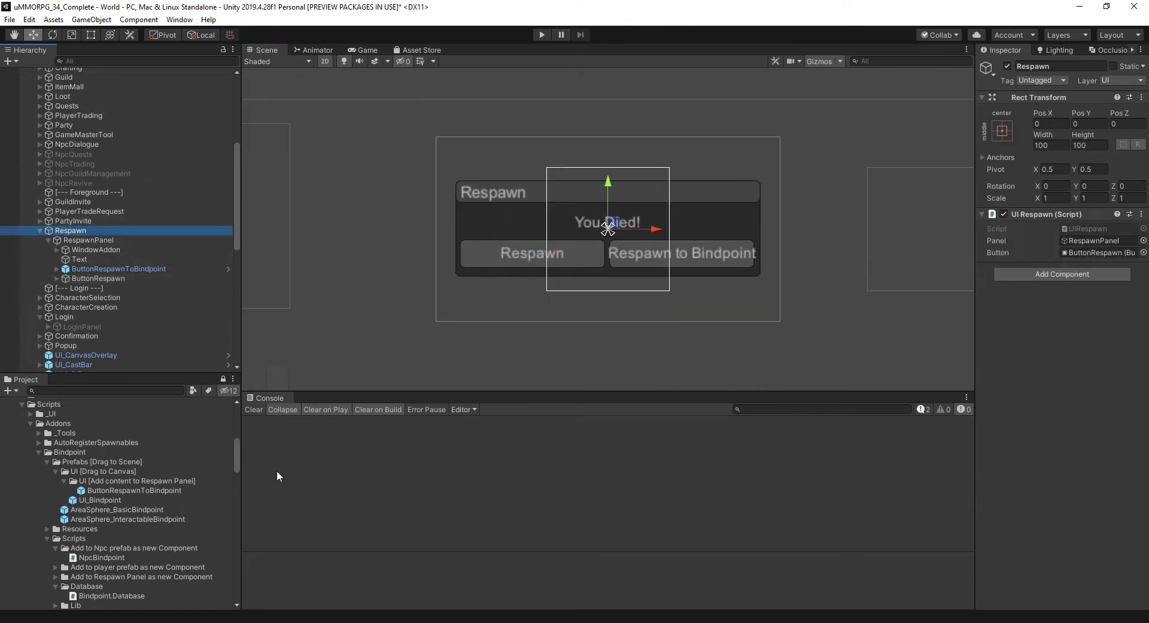
click(63, 483)
click(63, 480)
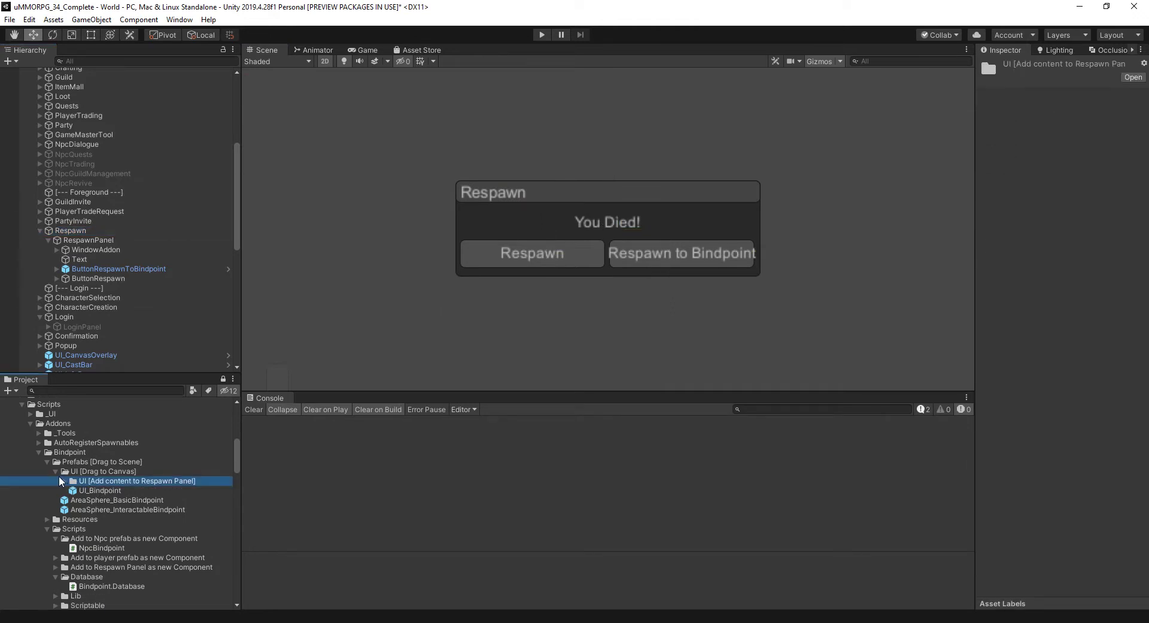
click(54, 472)
click(48, 464)
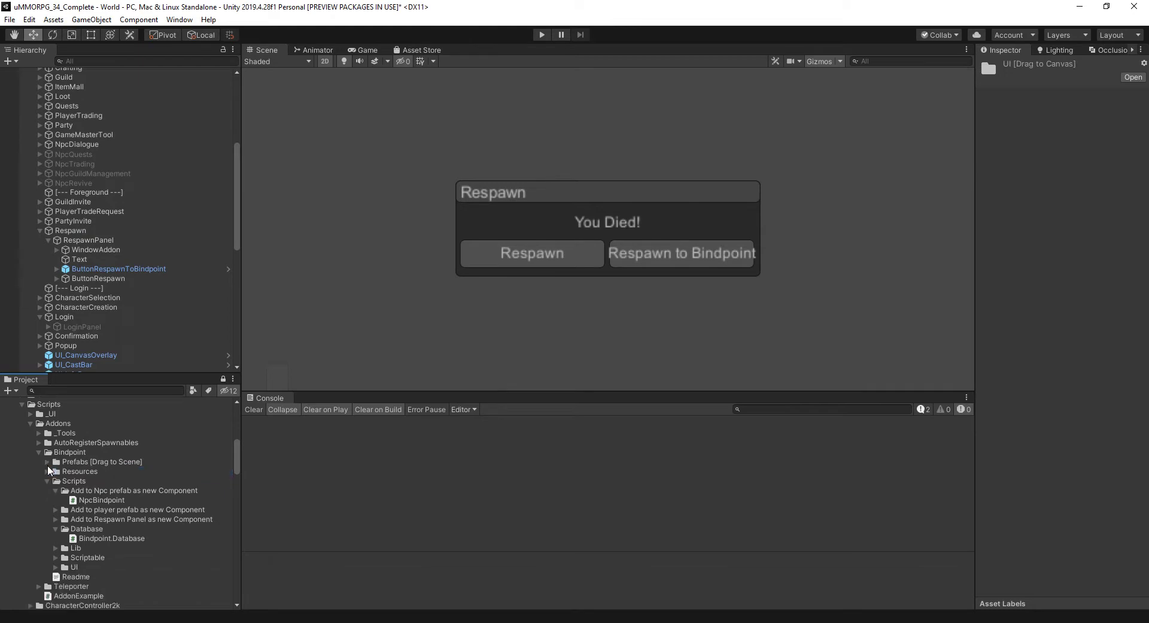
click(56, 519)
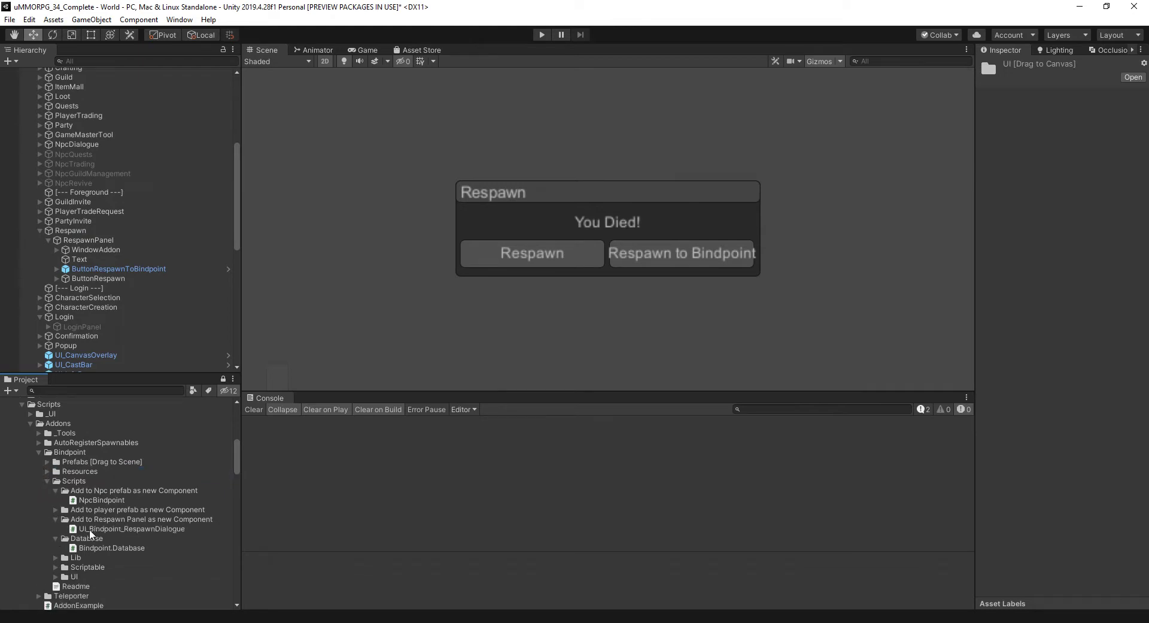
drag(110, 529, 1095, 295)
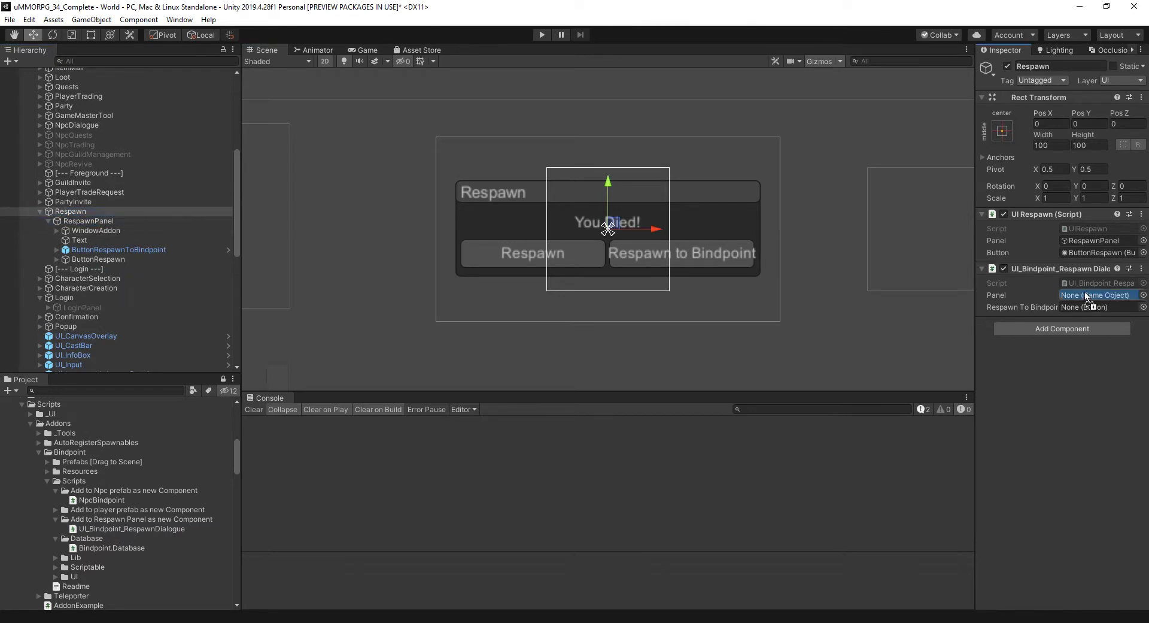
drag(108, 250, 1081, 309)
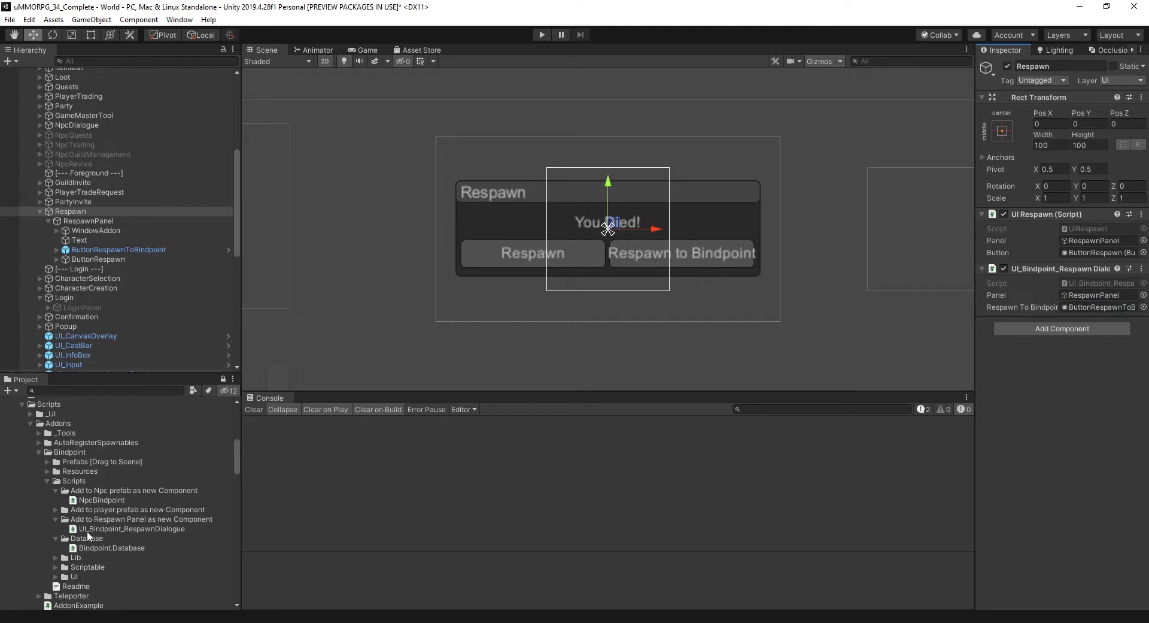
Open the Warrior player prefab and add the PlayerBindpoint script from the Bindpoint add-on as a new component.
click(55, 519)
click(55, 528)
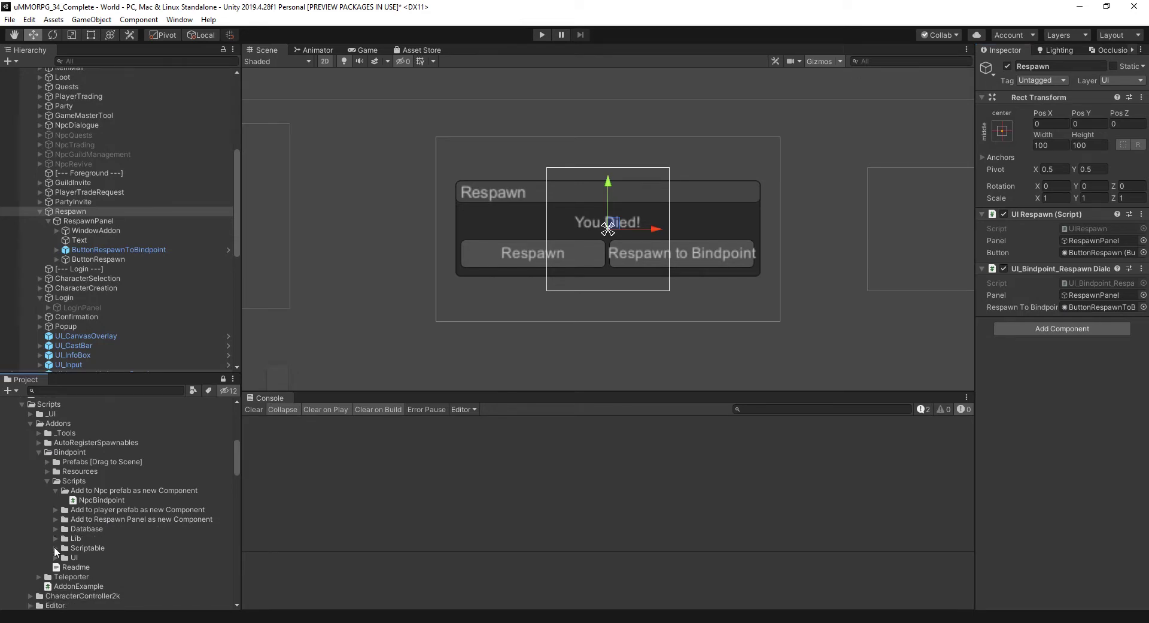
scroll(70, 534, up, 5)
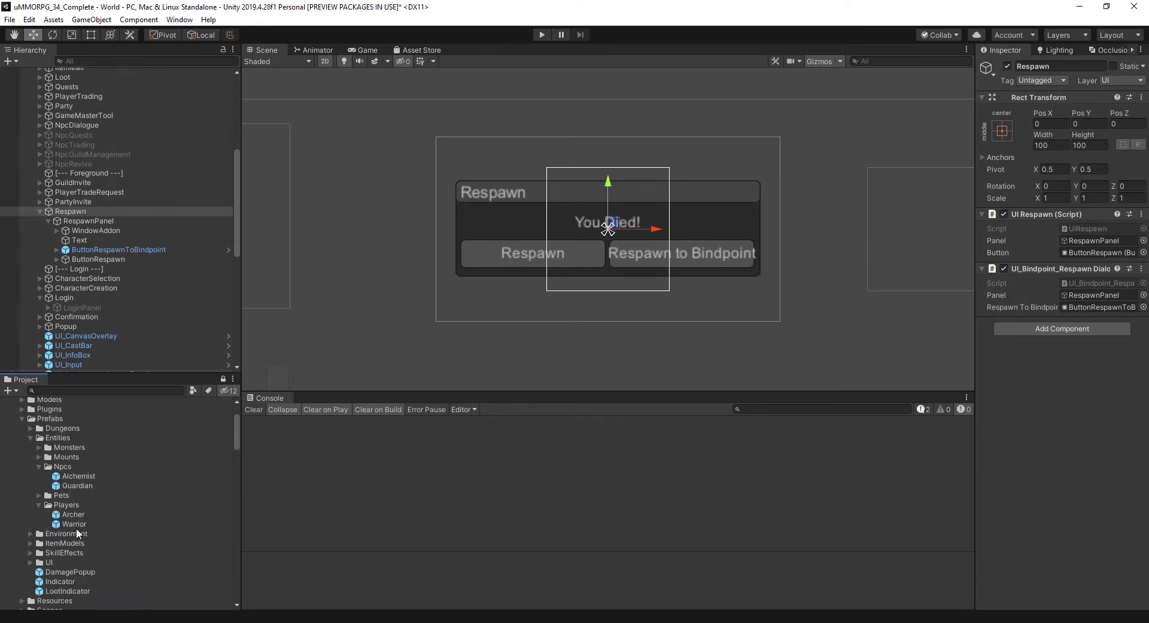
double_click(76, 526)
scroll(983, 437, down, 10)
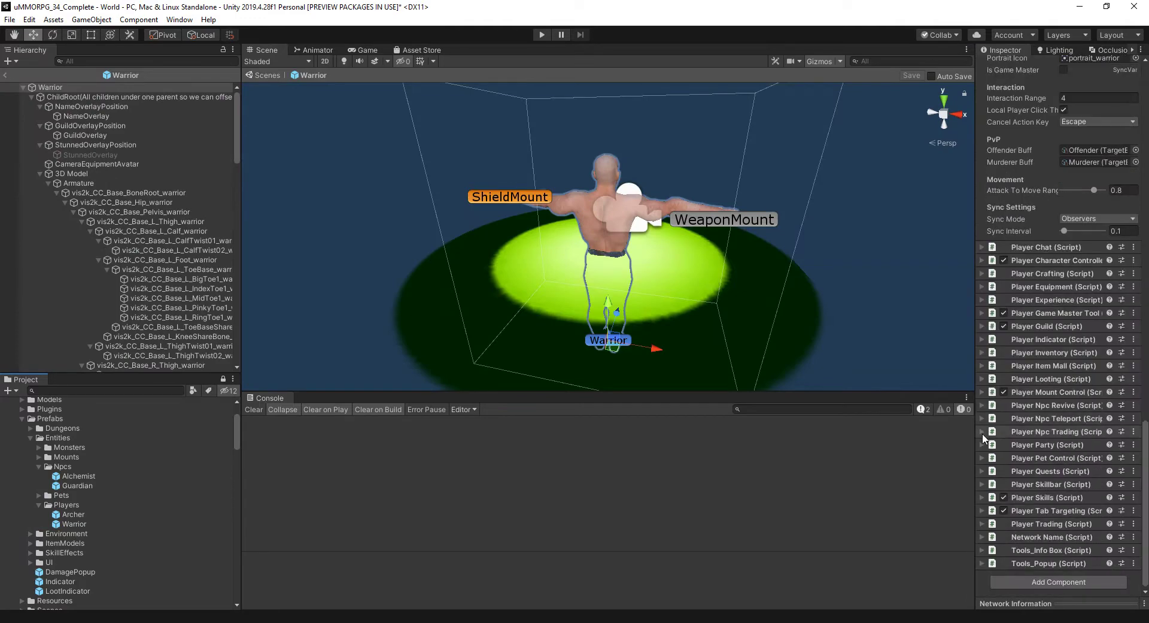
scroll(72, 502, down, 5)
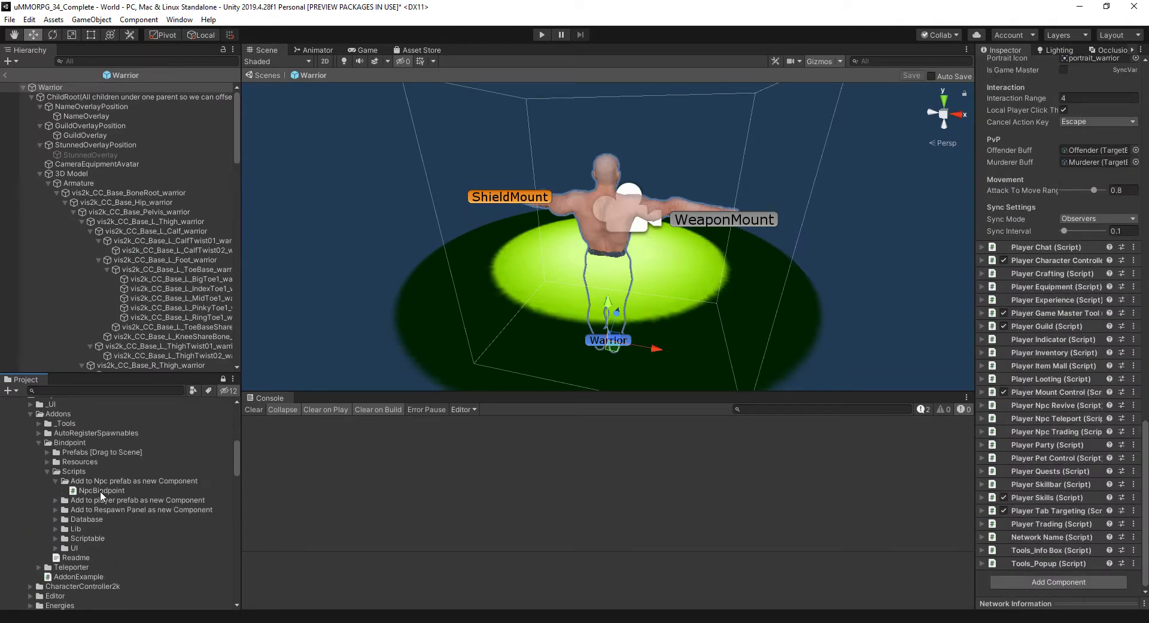
click(56, 500)
drag(97, 512, 994, 568)
click(994, 567)
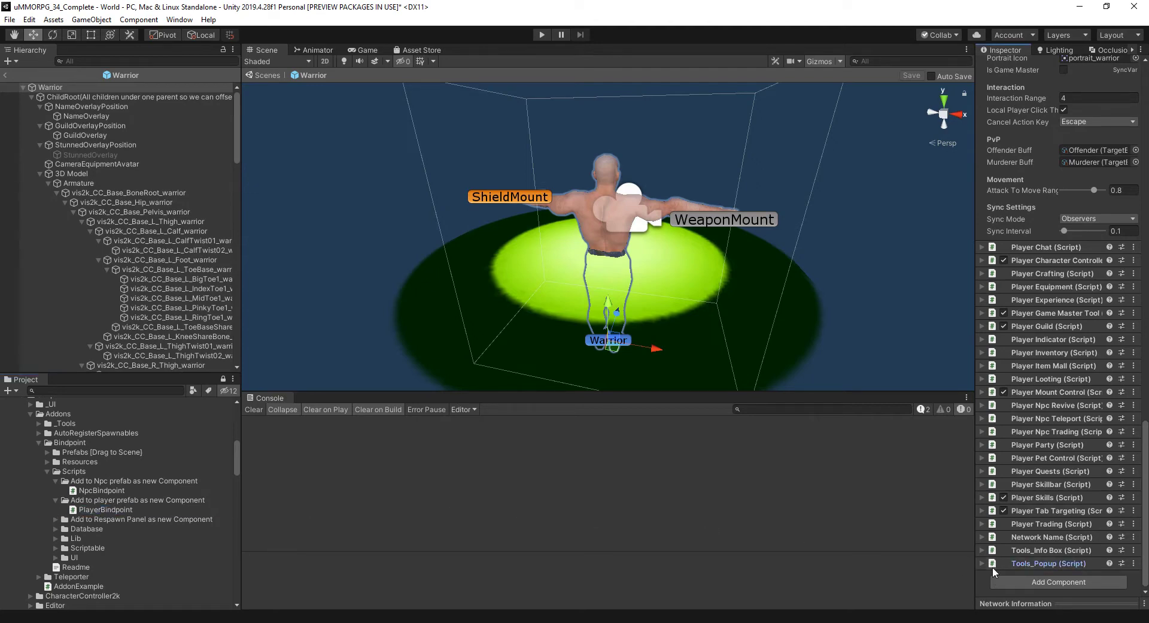
drag(121, 513, 982, 584)
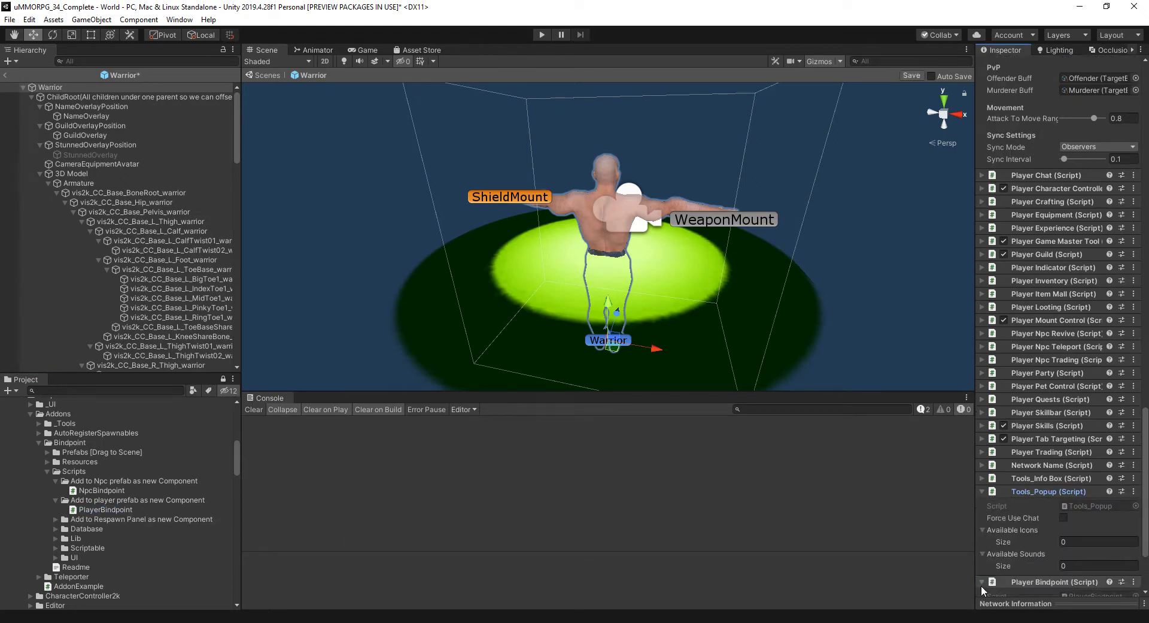
Assign Warrior as the Player reference of the new Player Bindpoint component.
click(982, 491)
click(1135, 547)
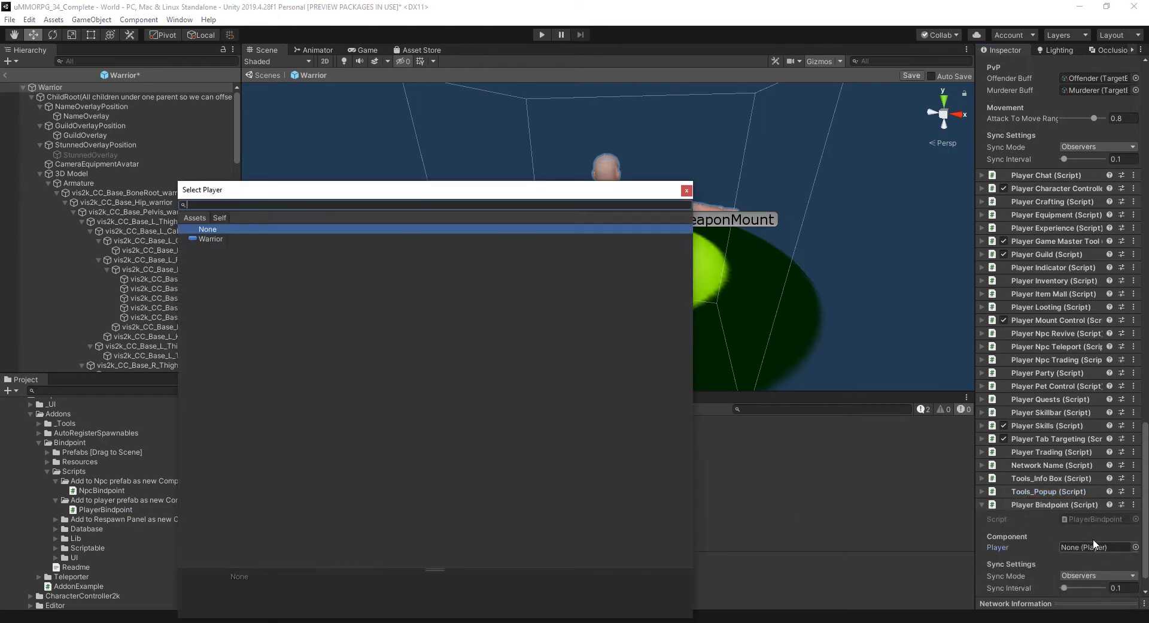
double_click(216, 239)
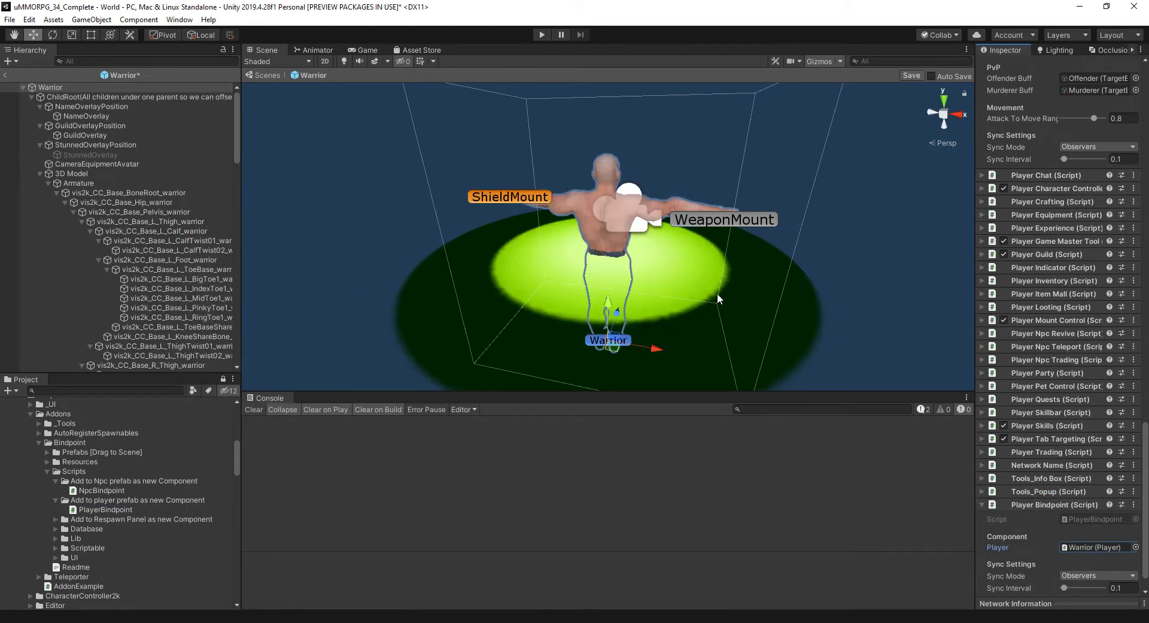
In the Warrior's Player script, assign Warrior as the Player Bindpoint reference.
scroll(1065, 240, up, 5)
scroll(1113, 240, up, 5)
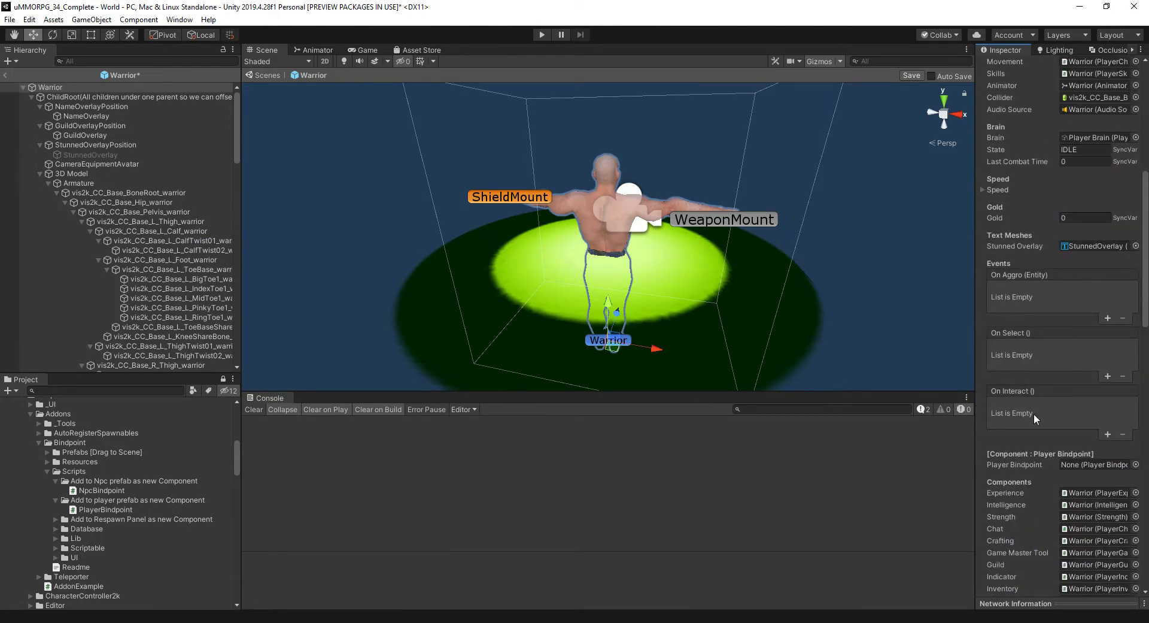
scroll(1047, 195, up, 6)
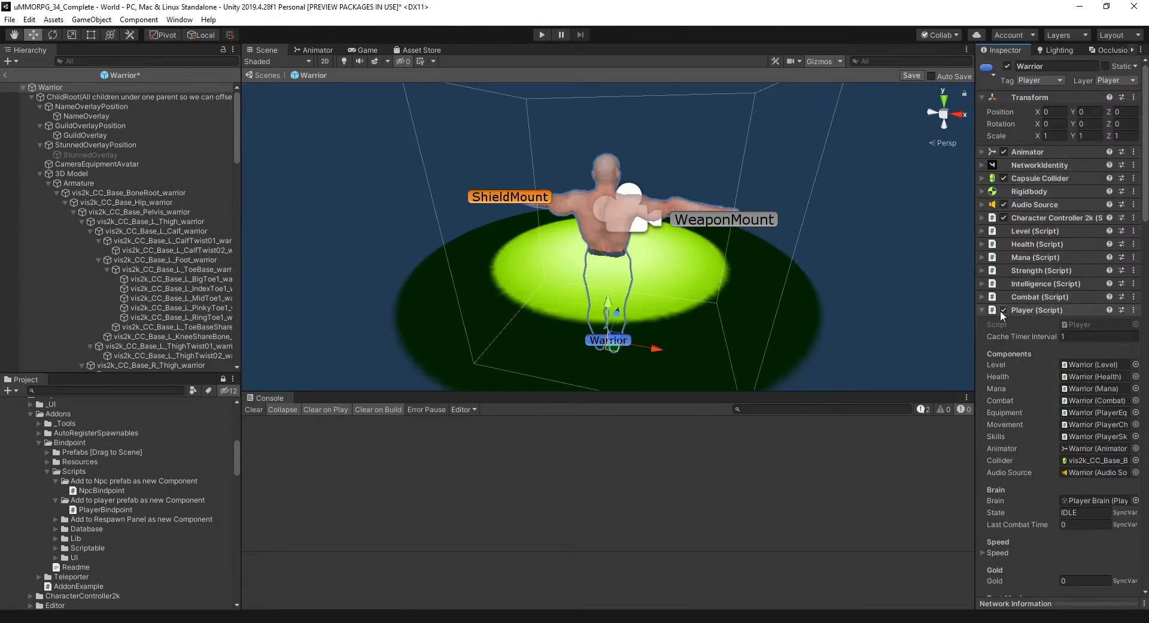
scroll(1077, 314, down, 10)
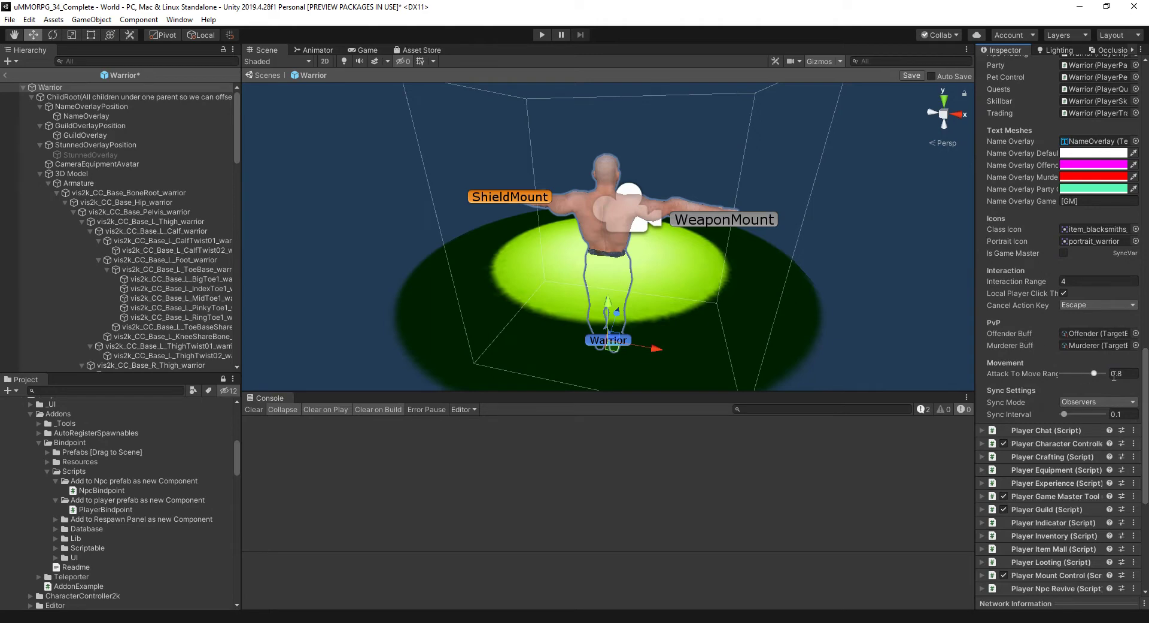
scroll(1097, 270, up, 9)
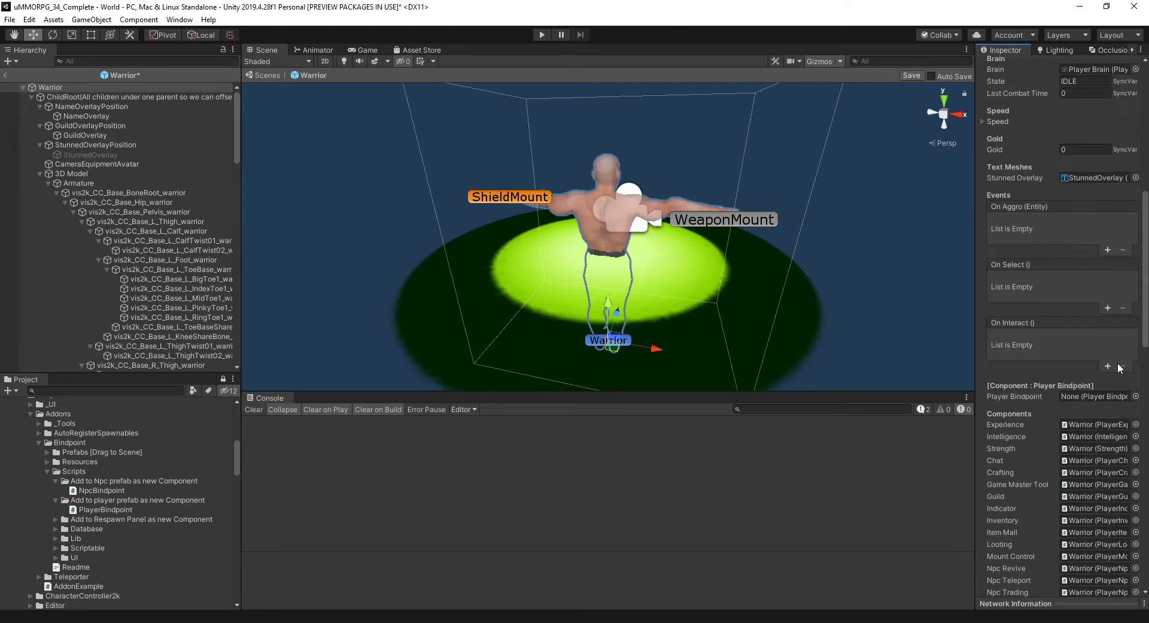
click(1136, 396)
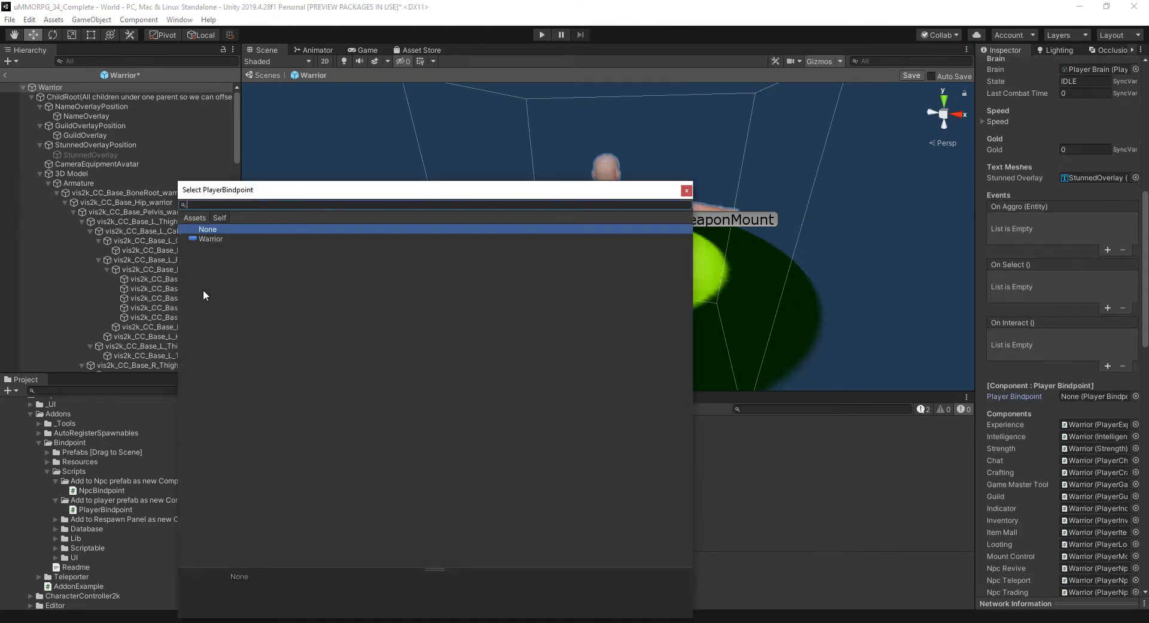
double_click(215, 239)
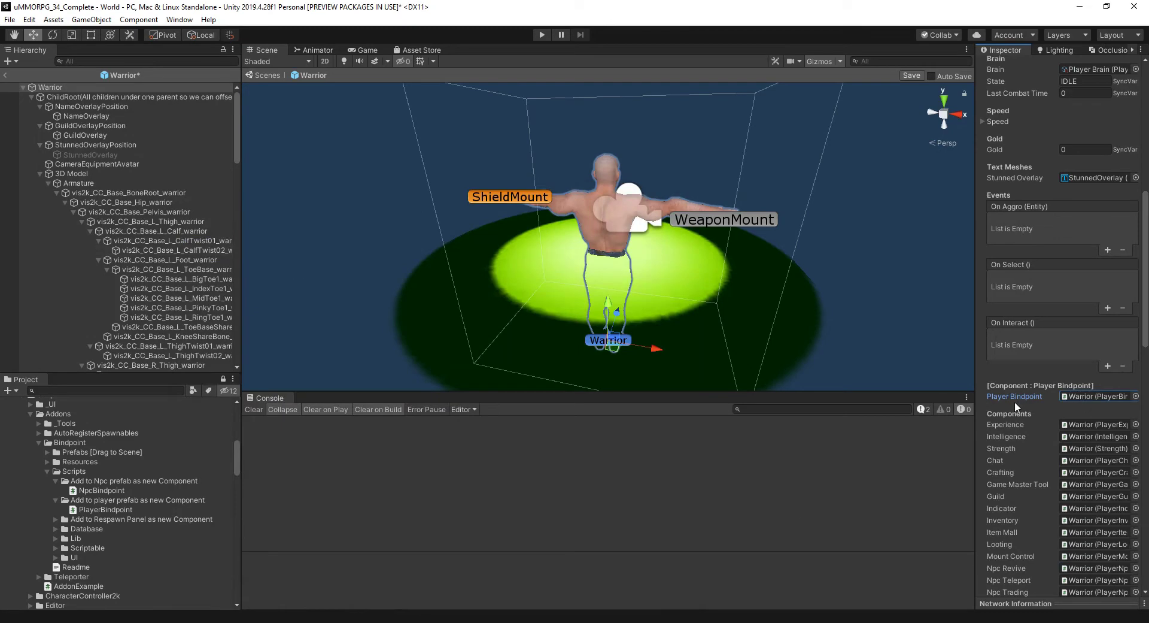
Save the modified Warrior prefab and open the Alchemist NPC prefab with its root object selected.
scroll(1139, 288, down, 15)
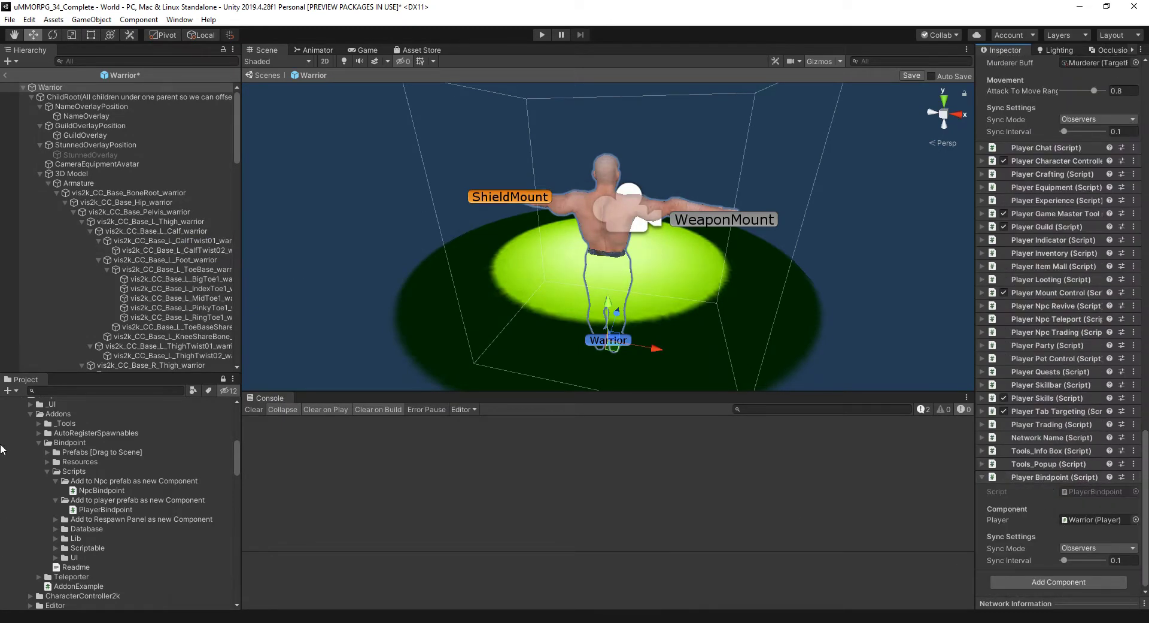
scroll(90, 506, down, 4)
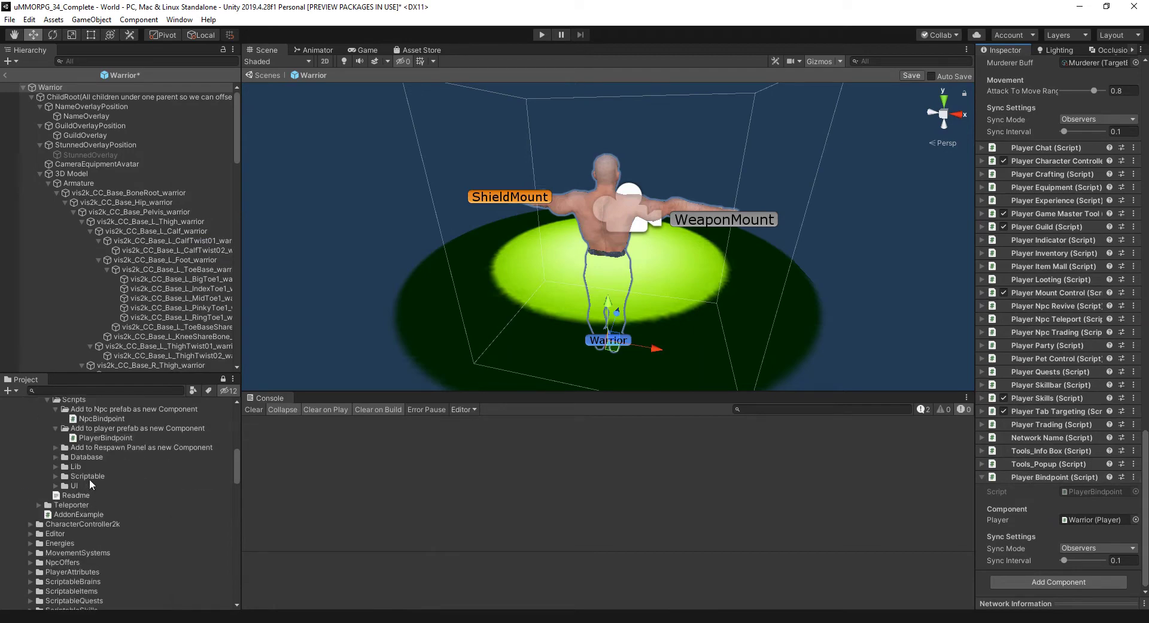
scroll(91, 484, up, 4)
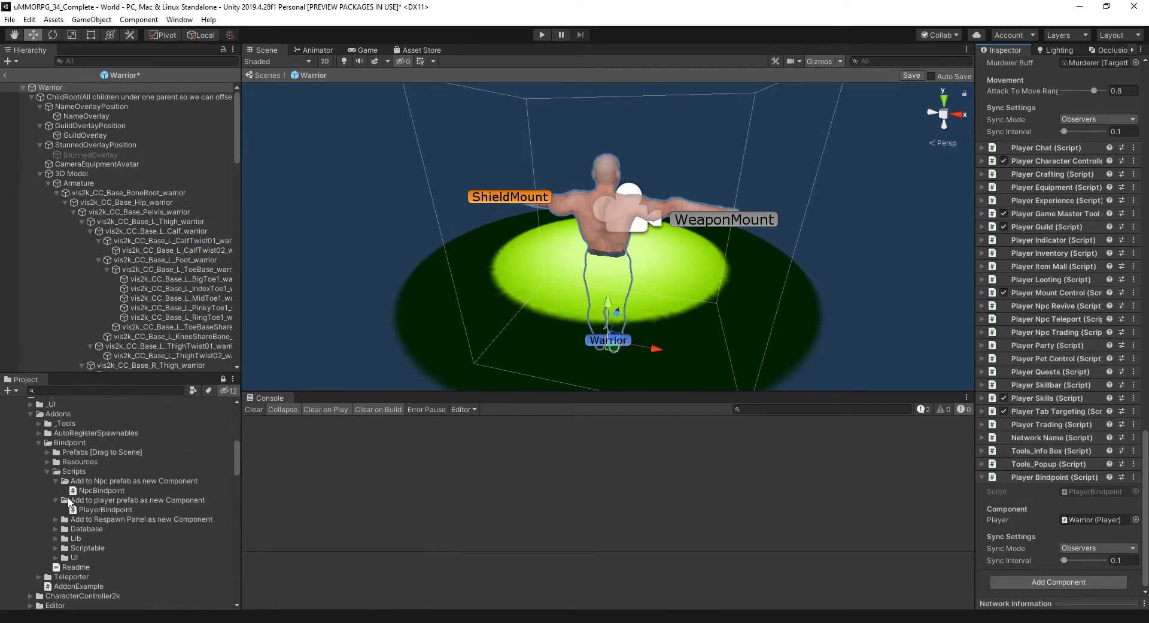
click(95, 481)
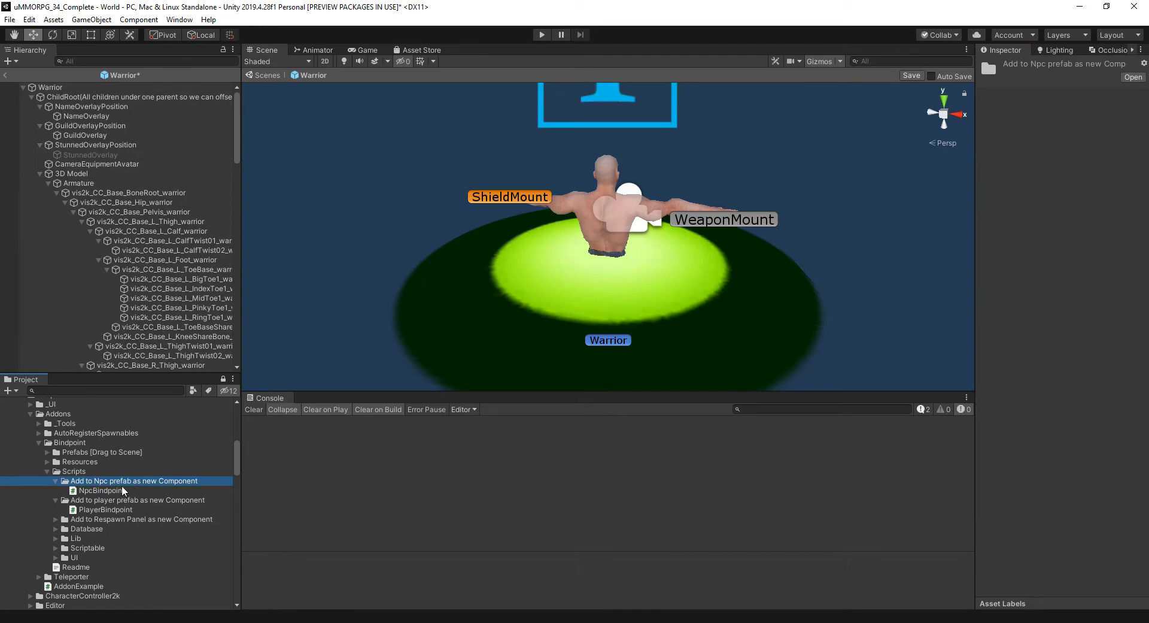
scroll(68, 464, up, 12)
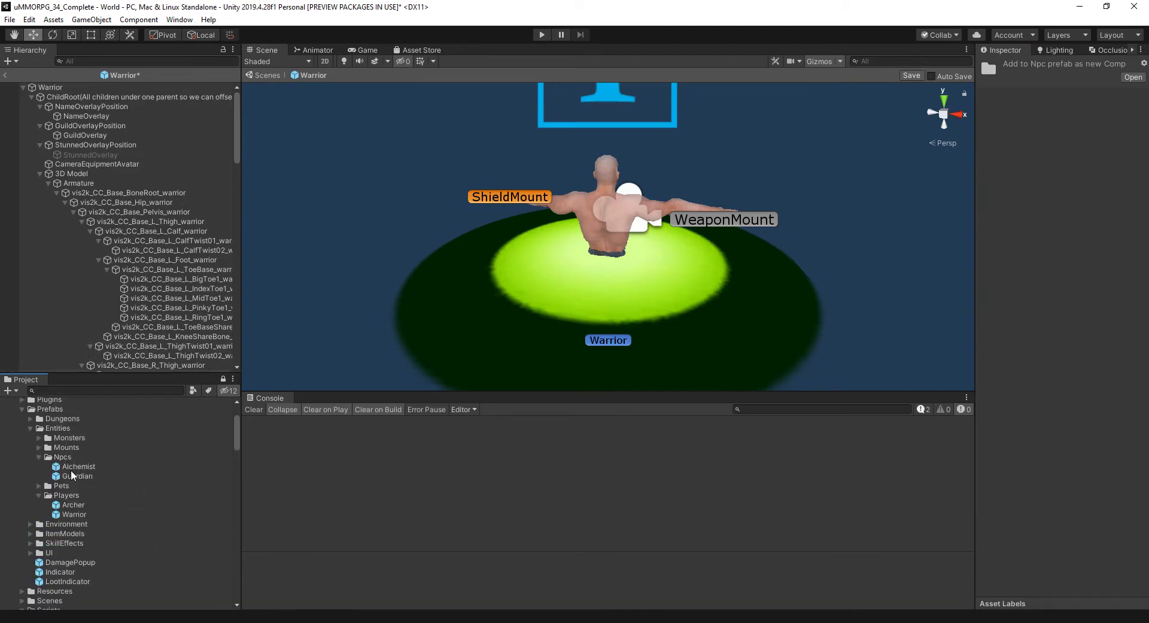
double_click(74, 466)
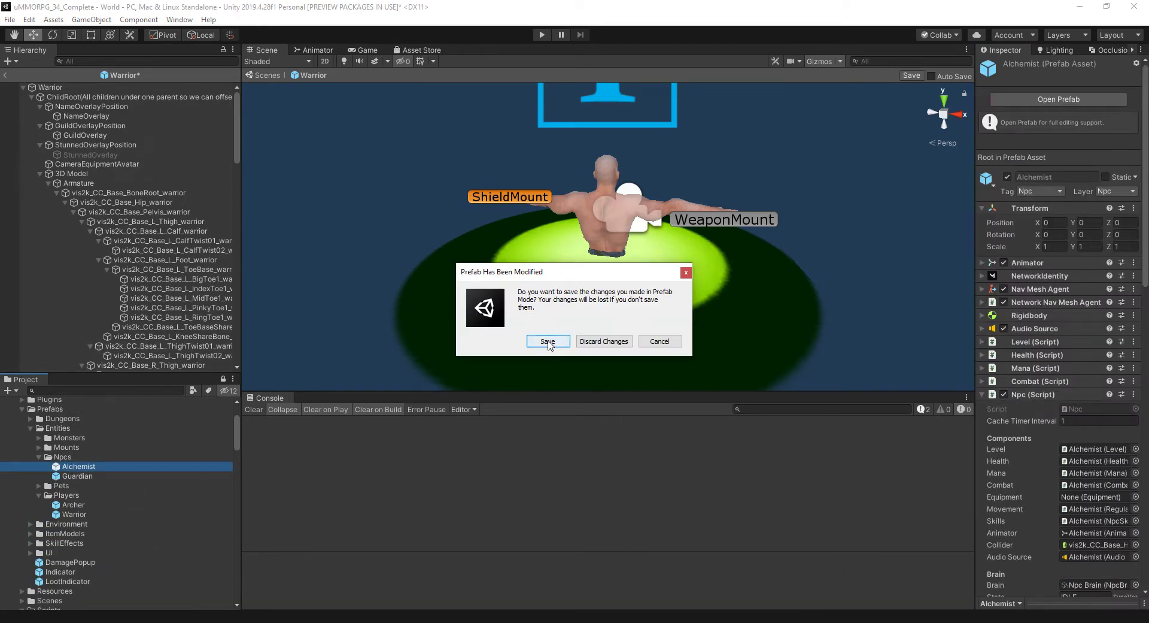
click(548, 342)
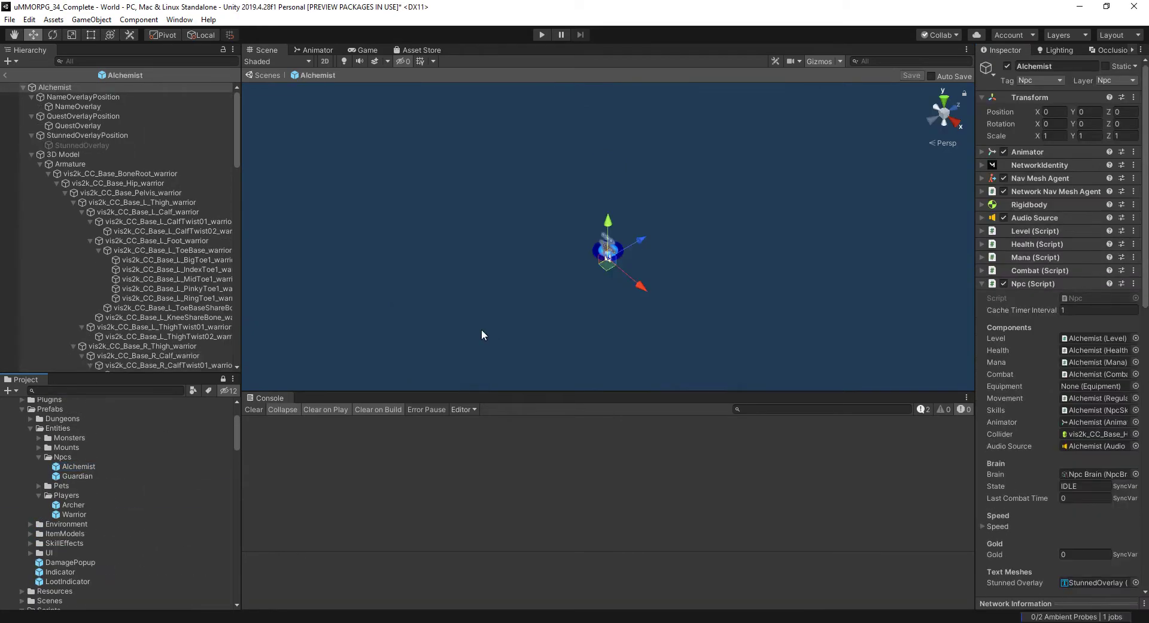
click(32, 155)
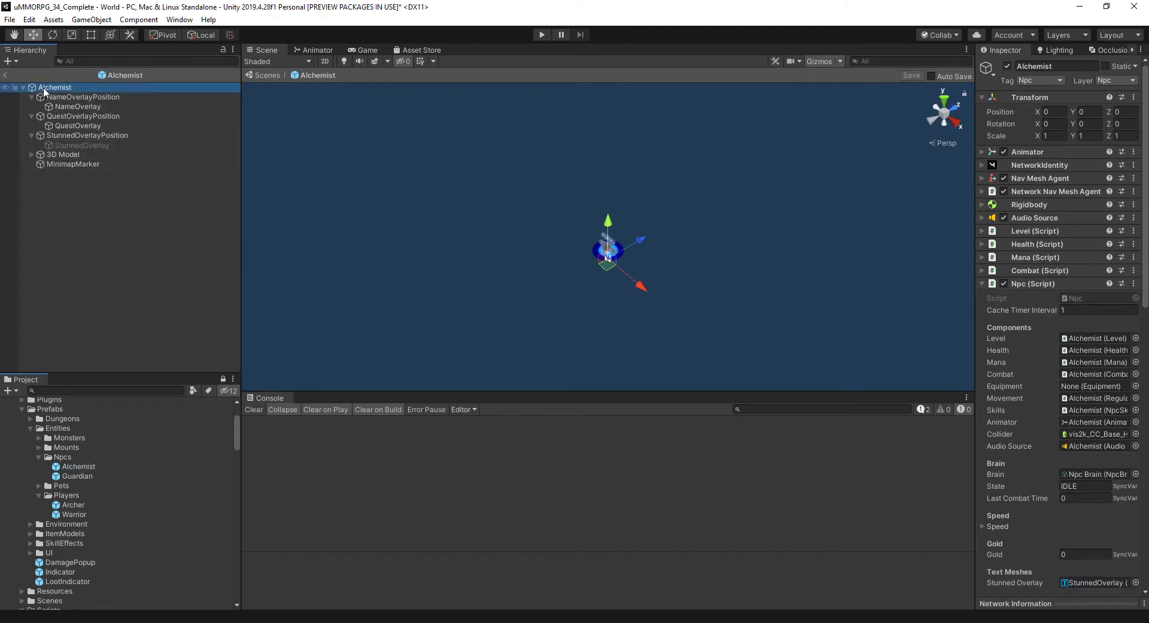
click(43, 90)
scroll(1050, 496, down, 15)
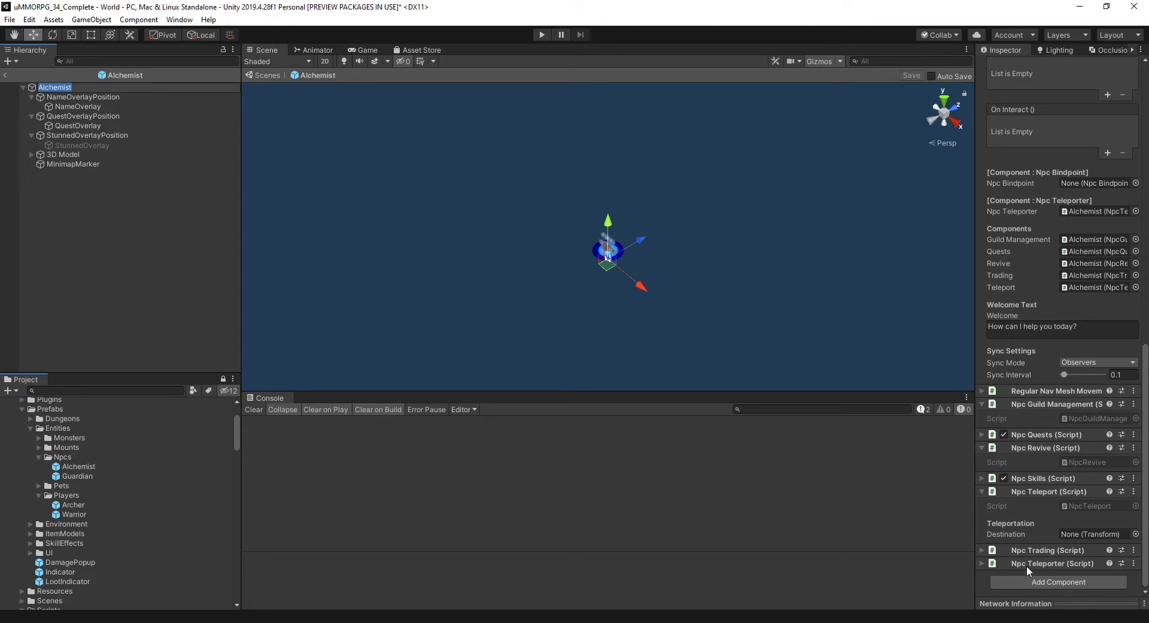
click(1136, 182)
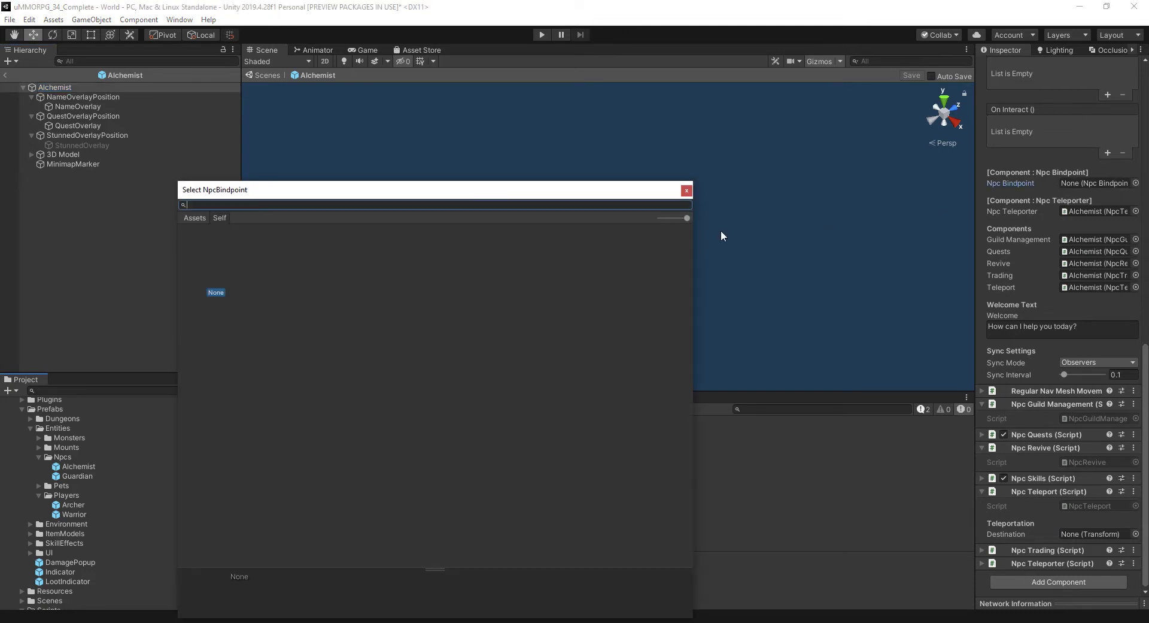
click(687, 189)
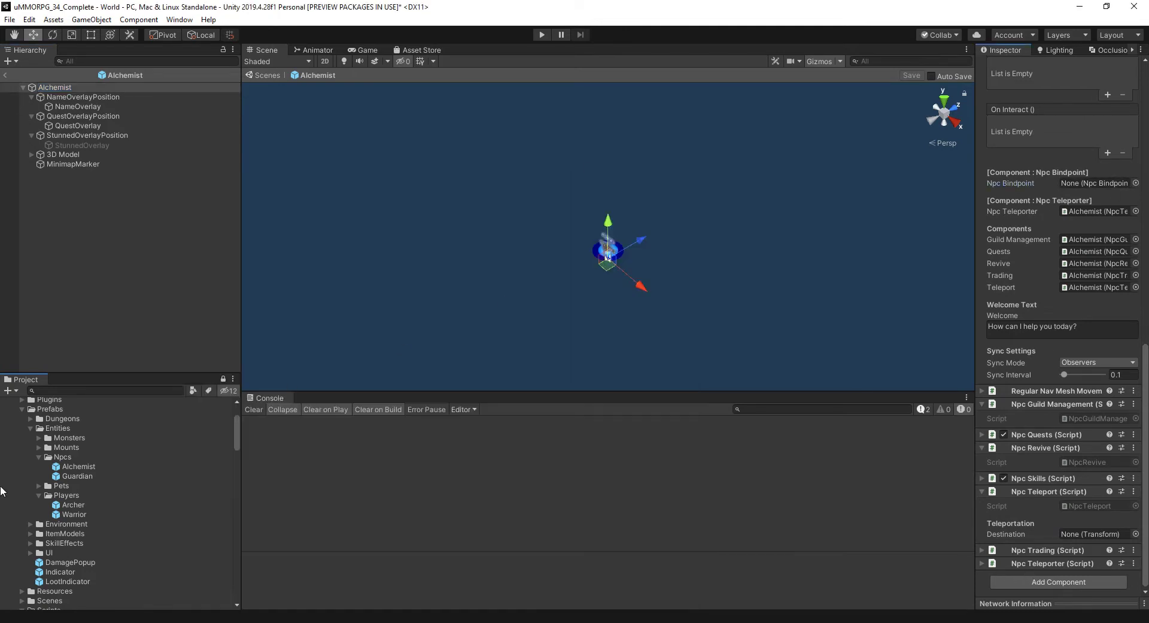
Add the NpcBindpoint script to the Alchemist prefab, assigning Alchemist as both its Npc and its Bindpoint transform.
scroll(64, 557, down, 5)
drag(75, 527, 1048, 594)
drag(1046, 591, 1047, 591)
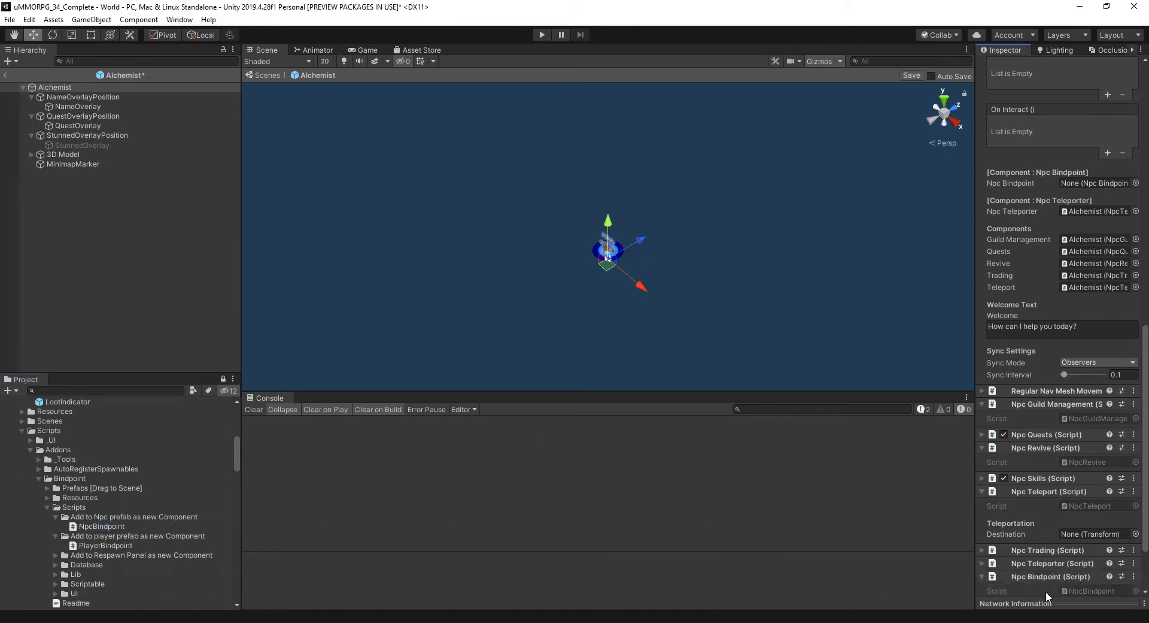
click(1135, 521)
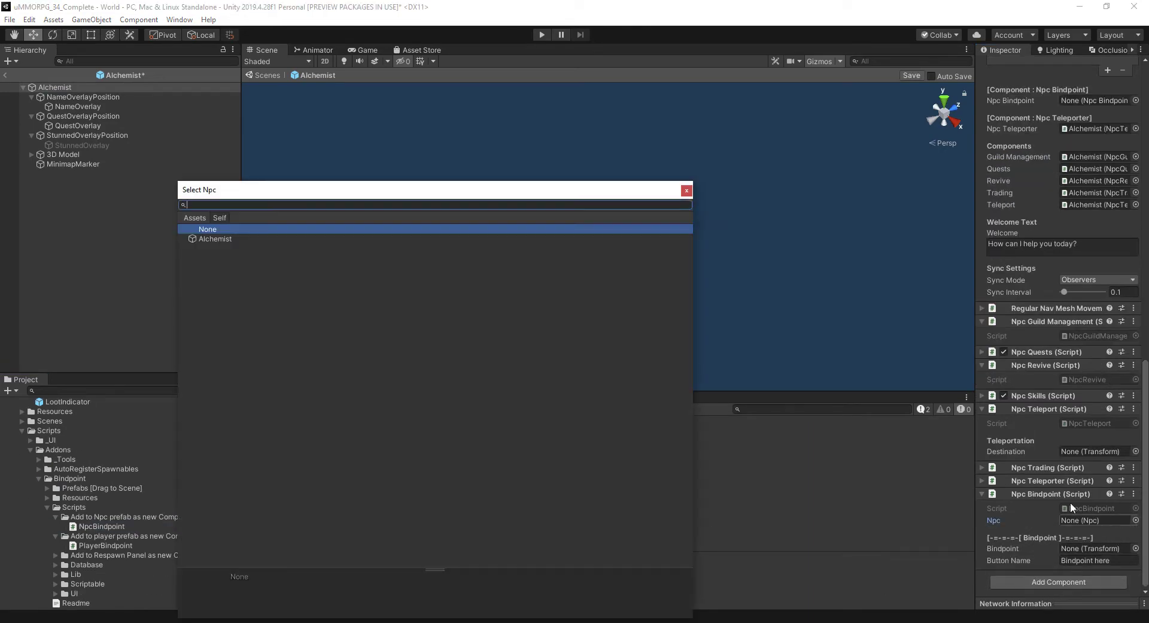
click(210, 239)
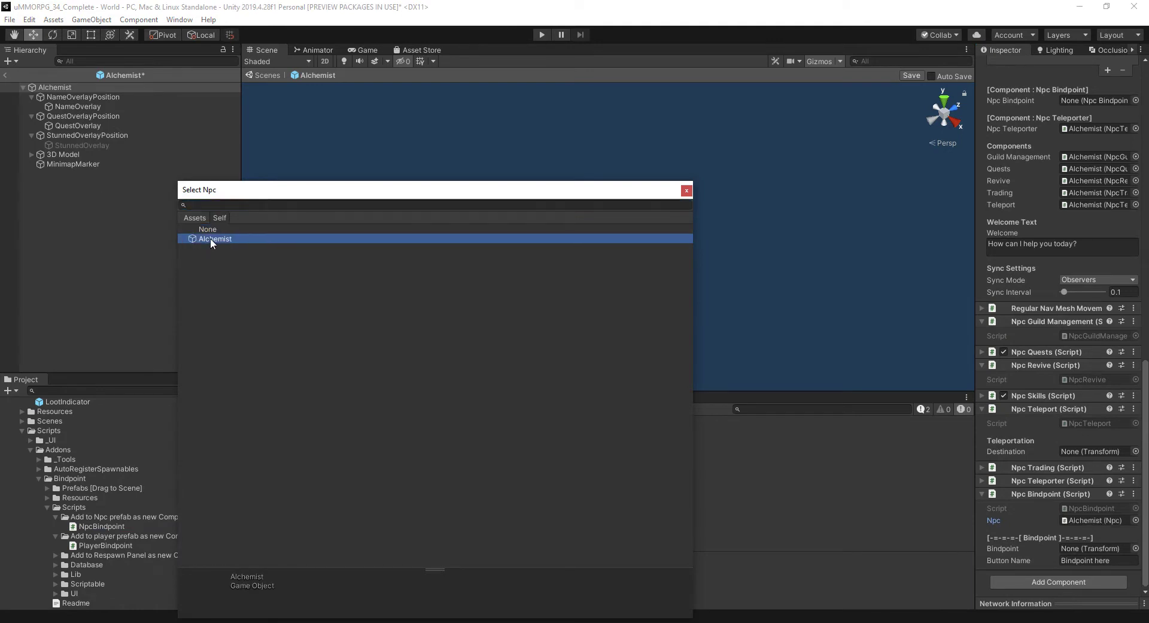
double_click(211, 238)
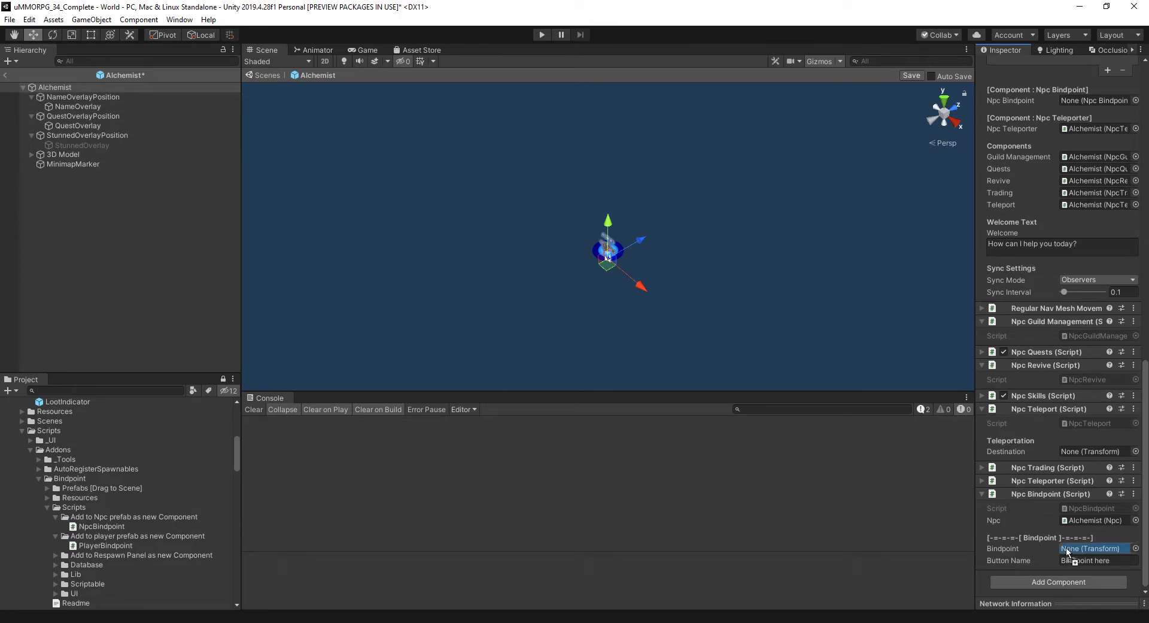
In the Alchemist's Npc script, assign Alchemist as the Npc Bindpoint reference.
scroll(1042, 467, up, 5)
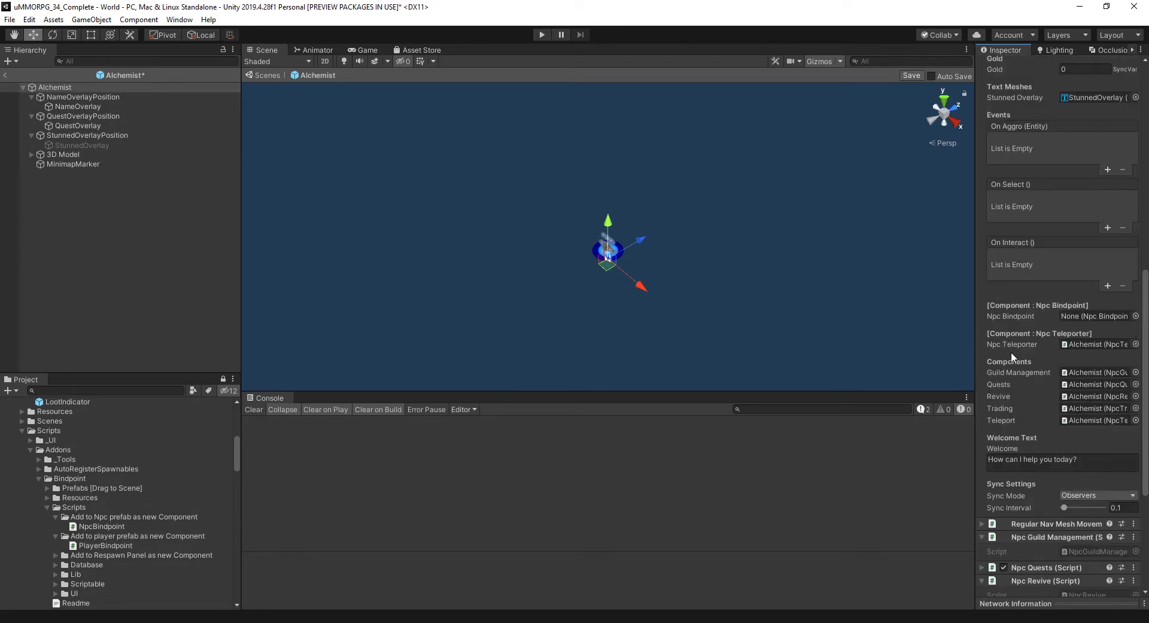
scroll(1011, 352, up, 2)
click(1018, 426)
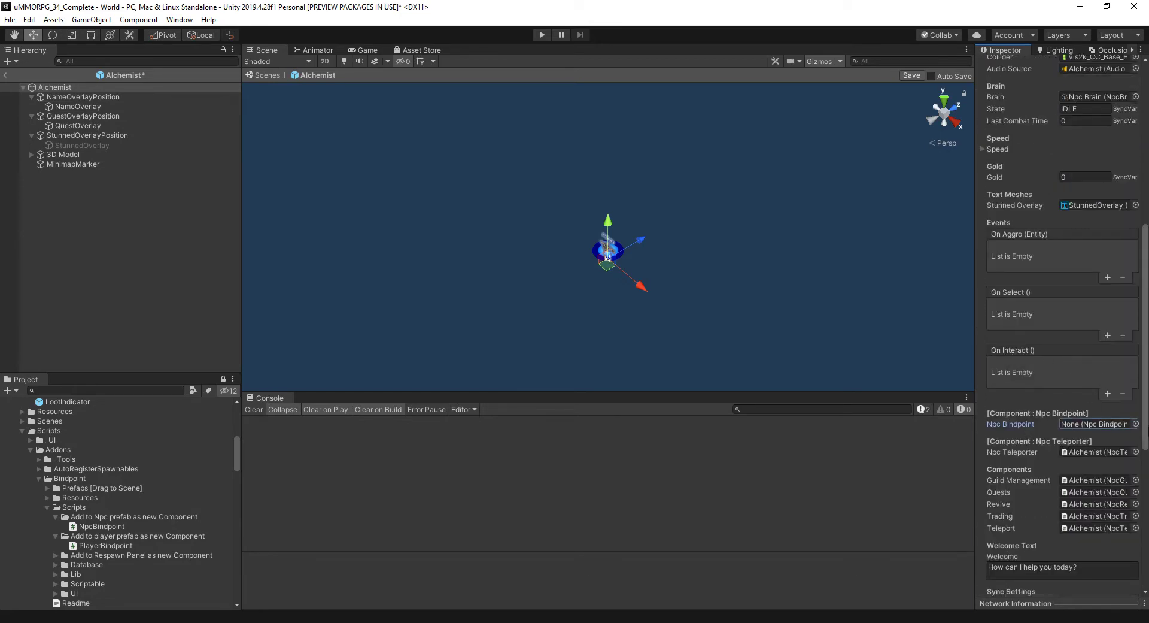
click(1136, 424)
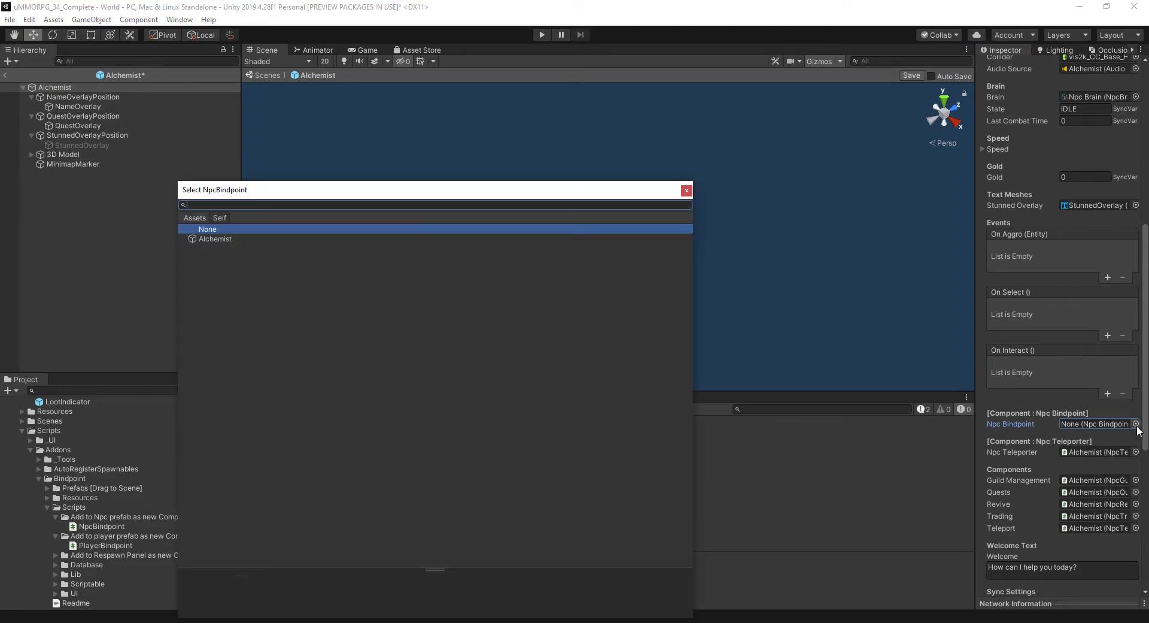
double_click(217, 239)
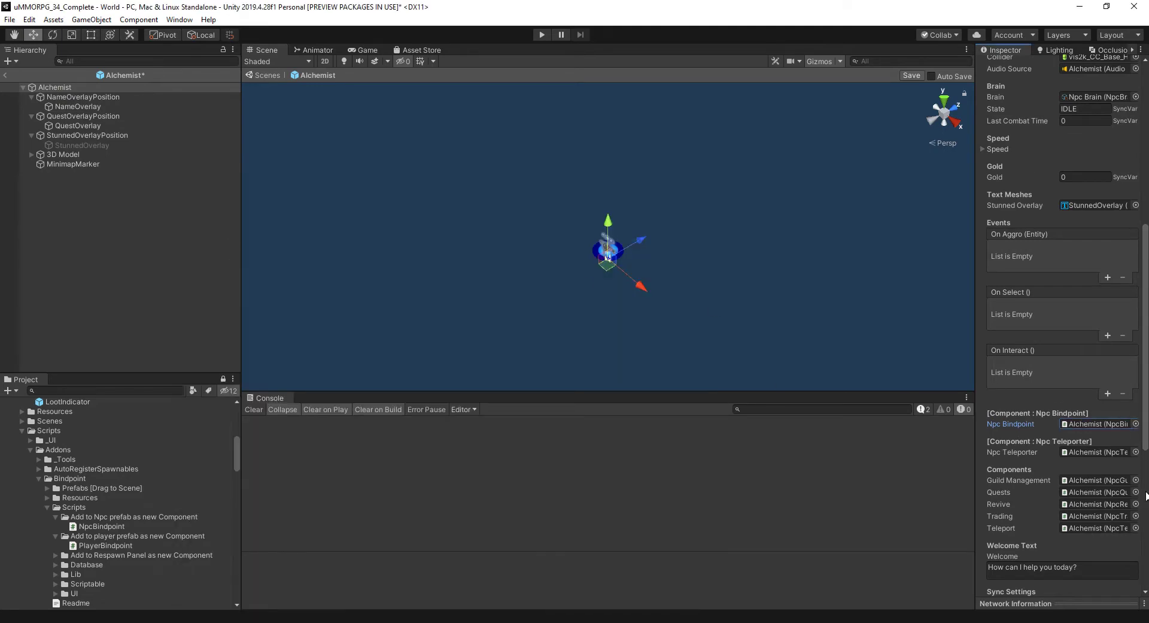
Save the modified Alchemist prefab and return to the World scene.
scroll(1129, 552, down, 10)
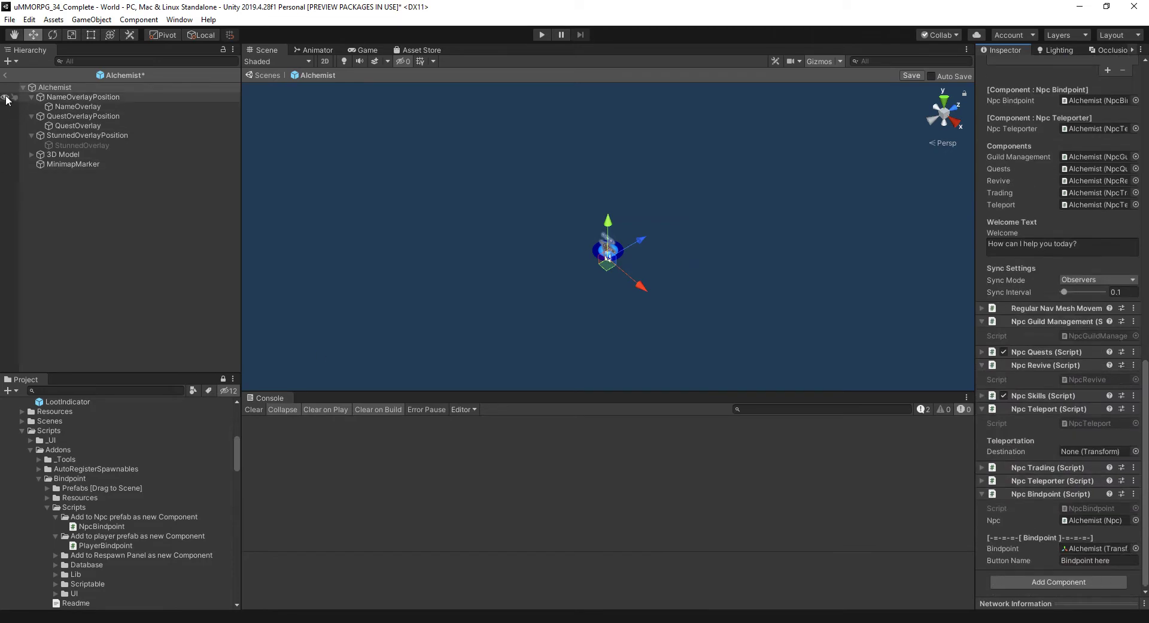
click(7, 76)
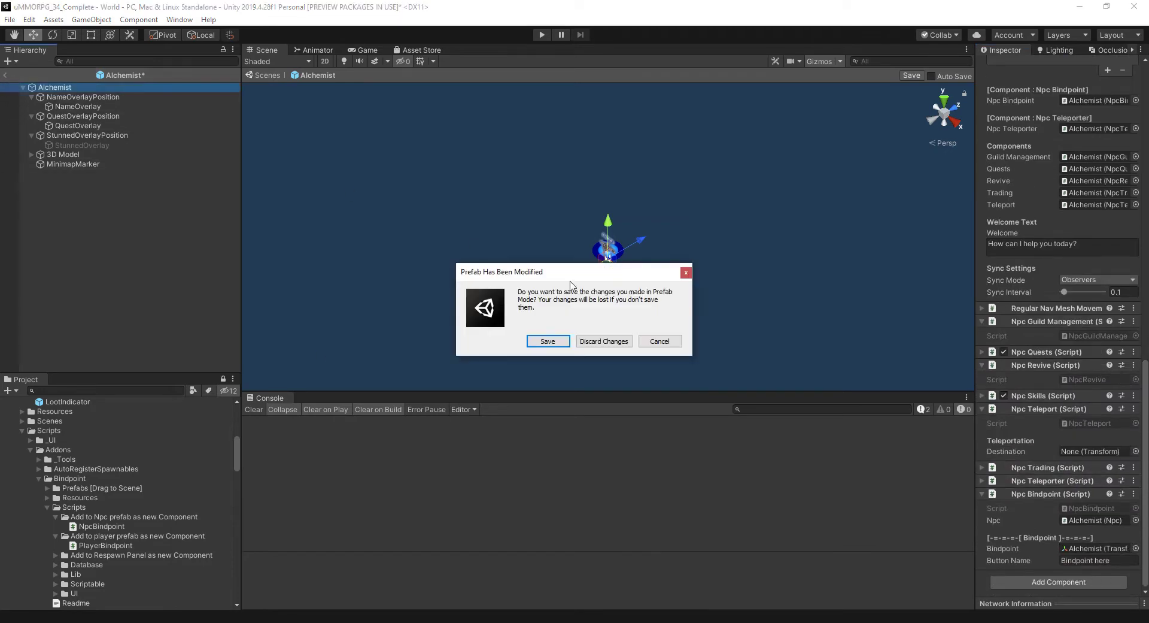
click(579, 341)
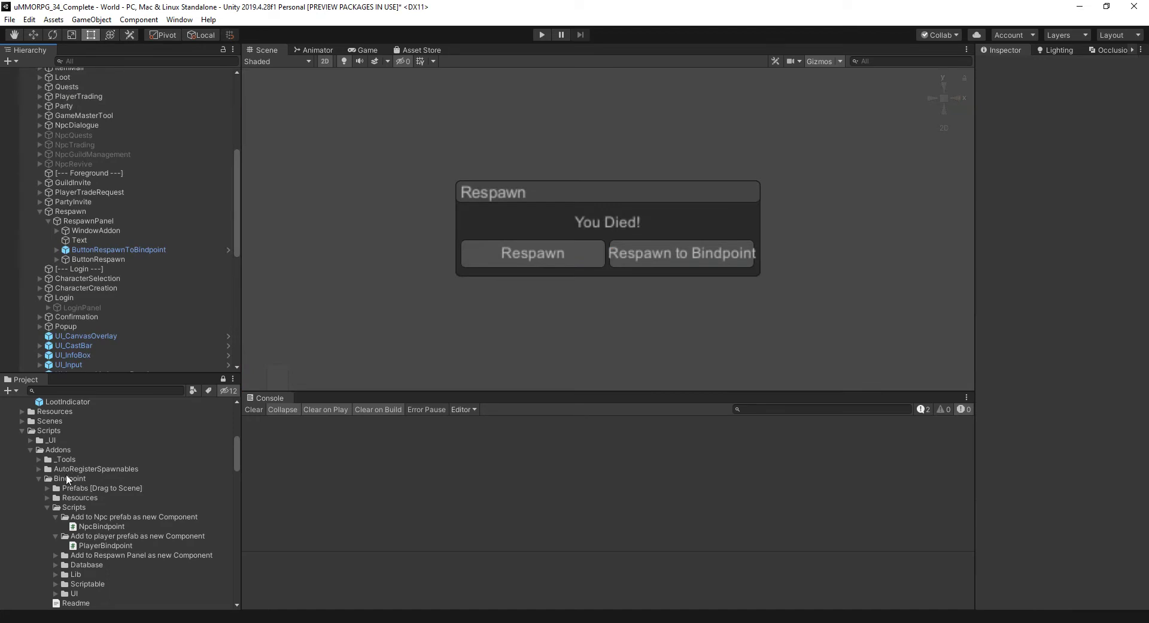
click(69, 488)
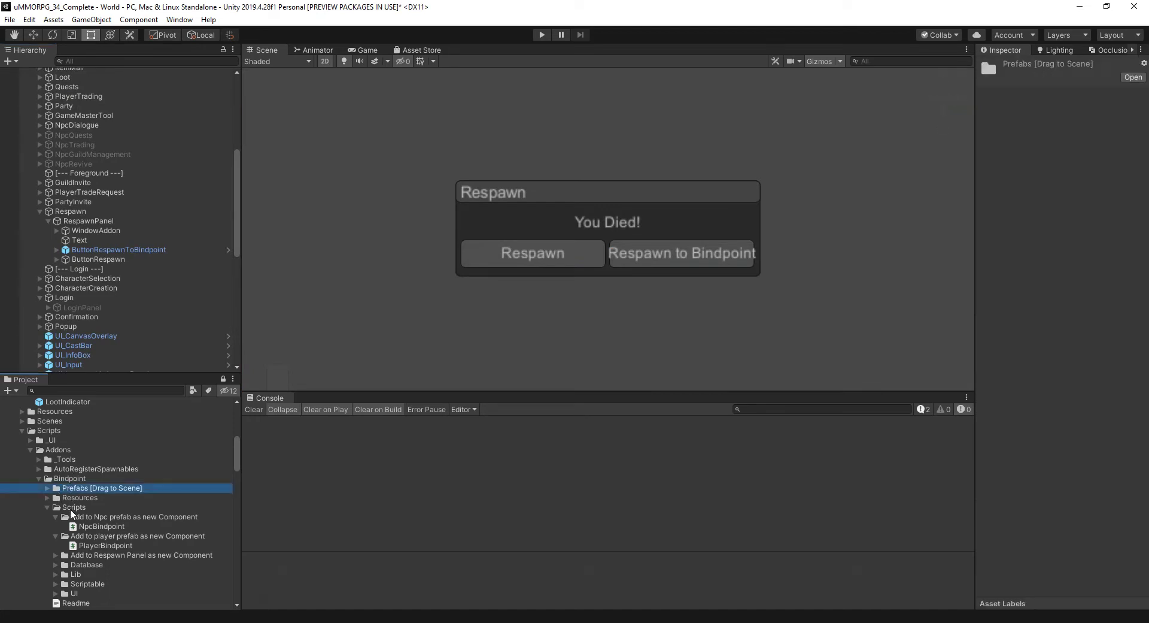
click(72, 508)
click(84, 519)
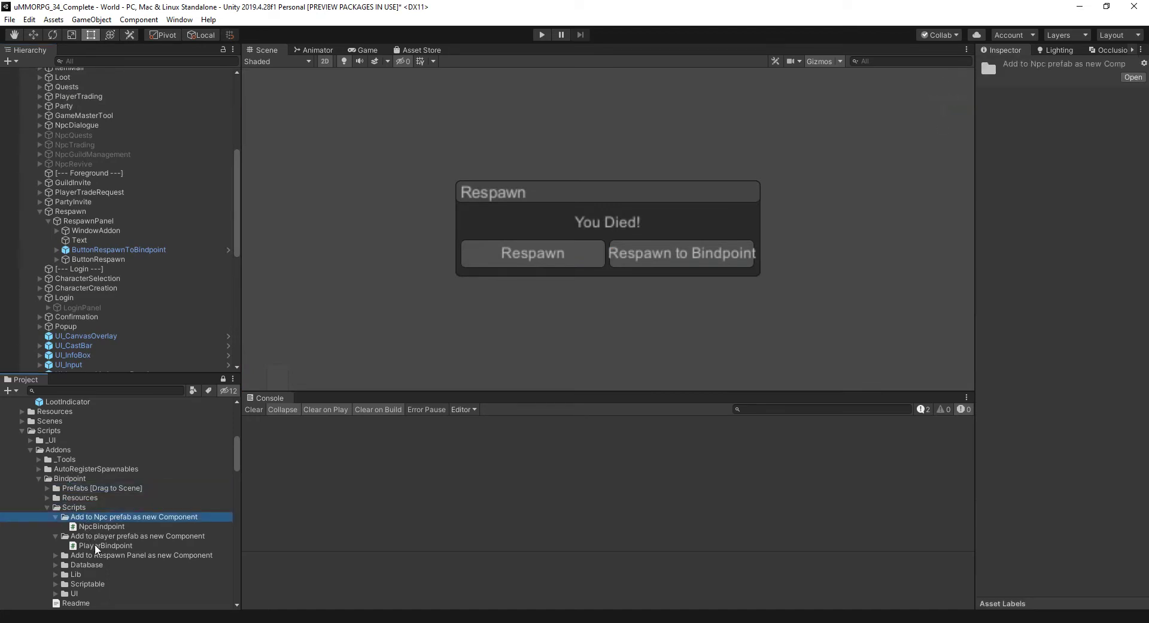
click(96, 546)
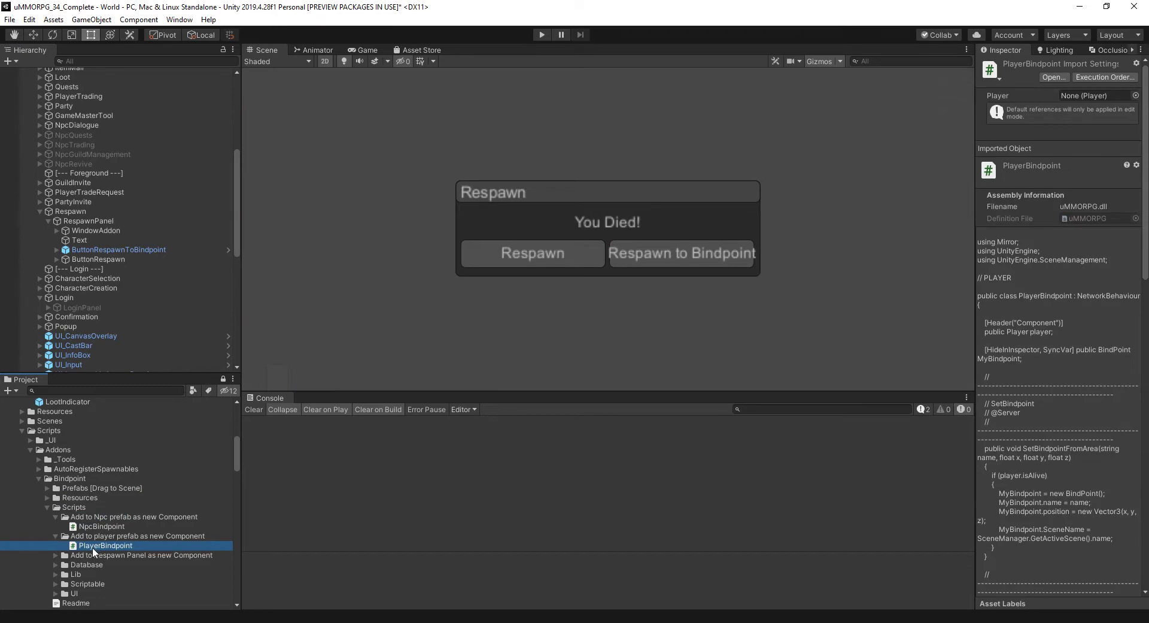
click(94, 546)
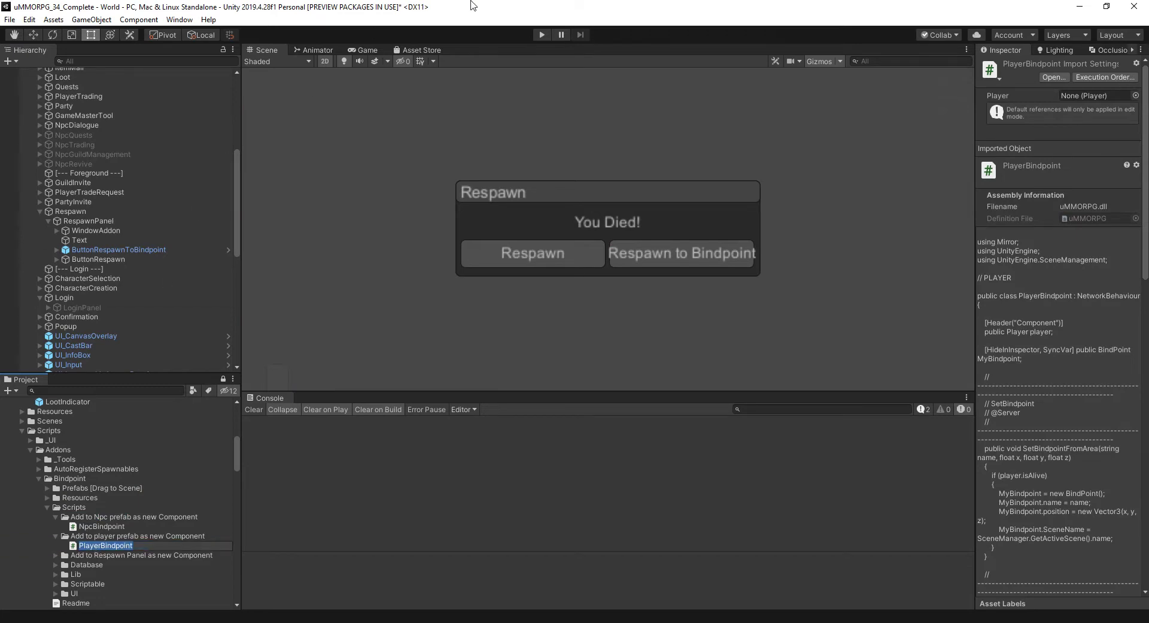
Run the game in the editor as Server & Play and enter the world with the existing GM character.
click(539, 33)
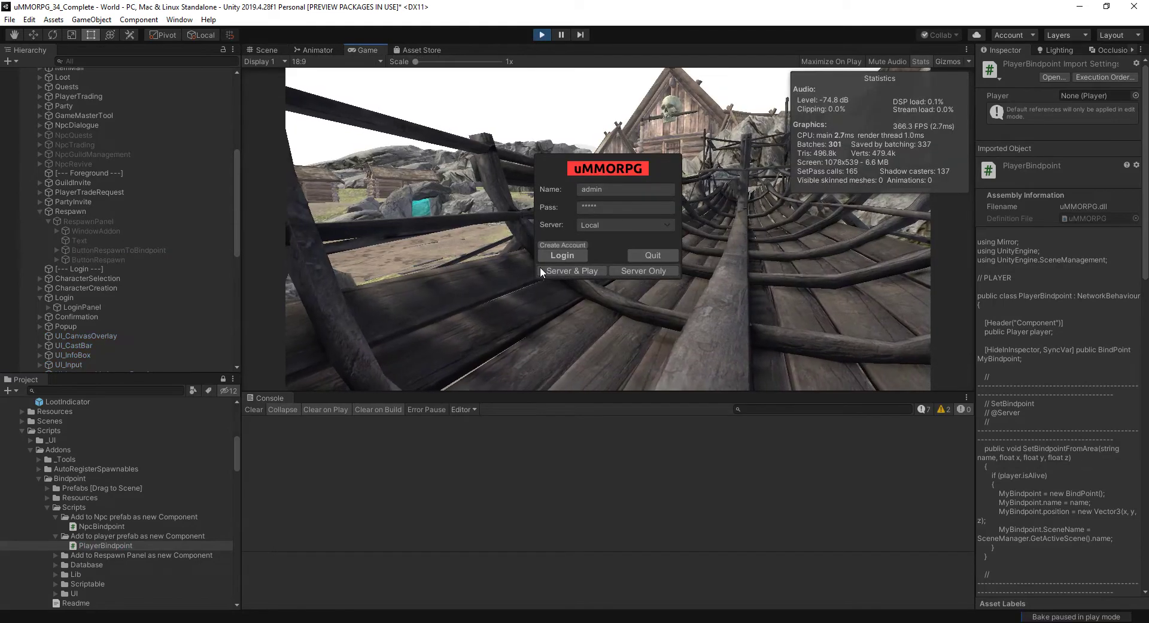
click(570, 272)
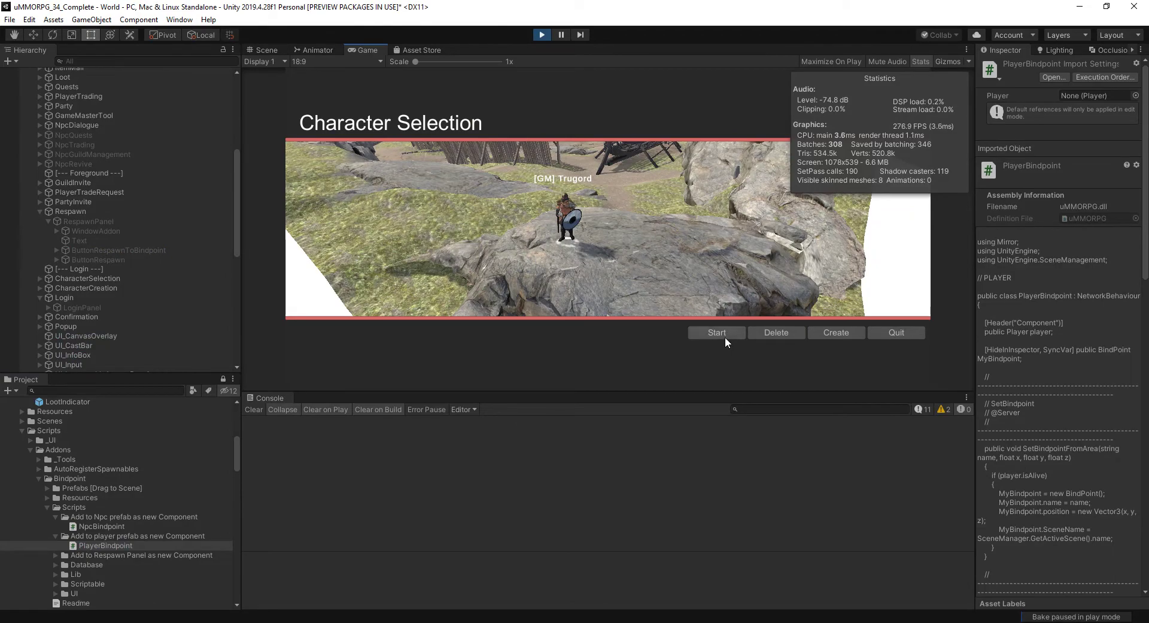
click(719, 333)
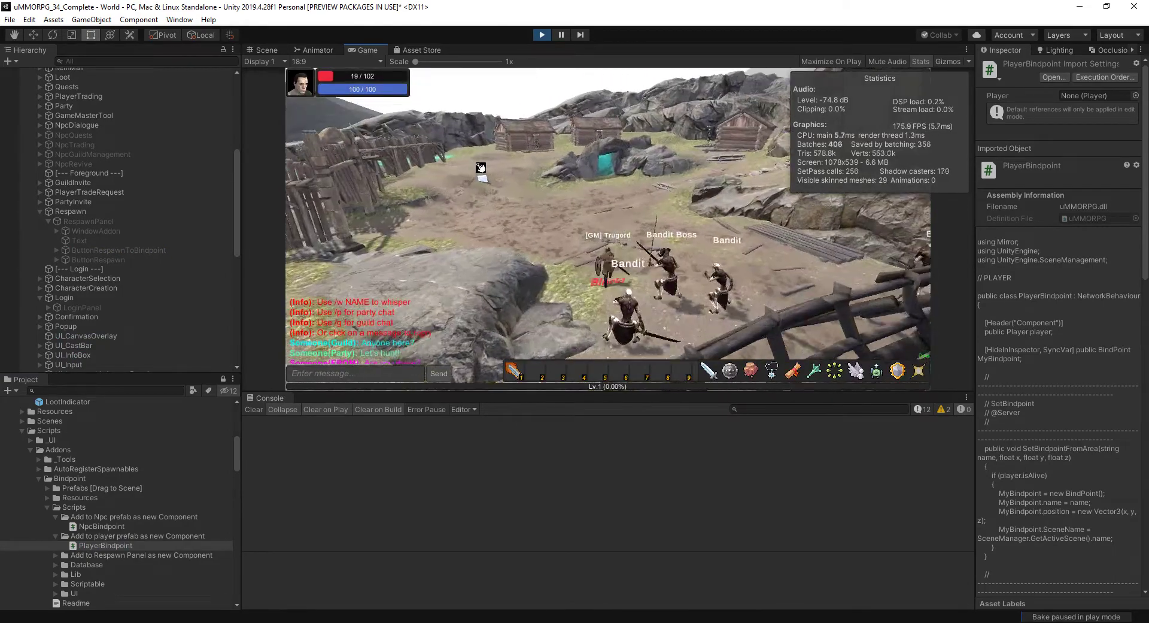
Walk the character past the bandits to the bindpoint area by the water and interact with it to bind there.
right_drag(480, 168, 608, 184)
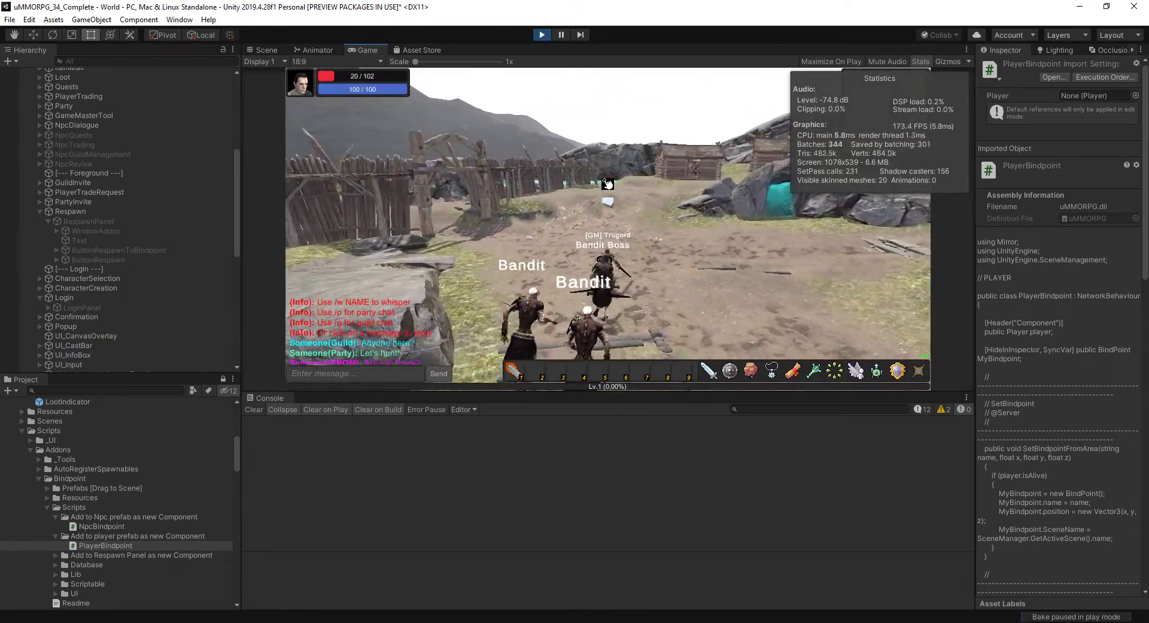
key(w)
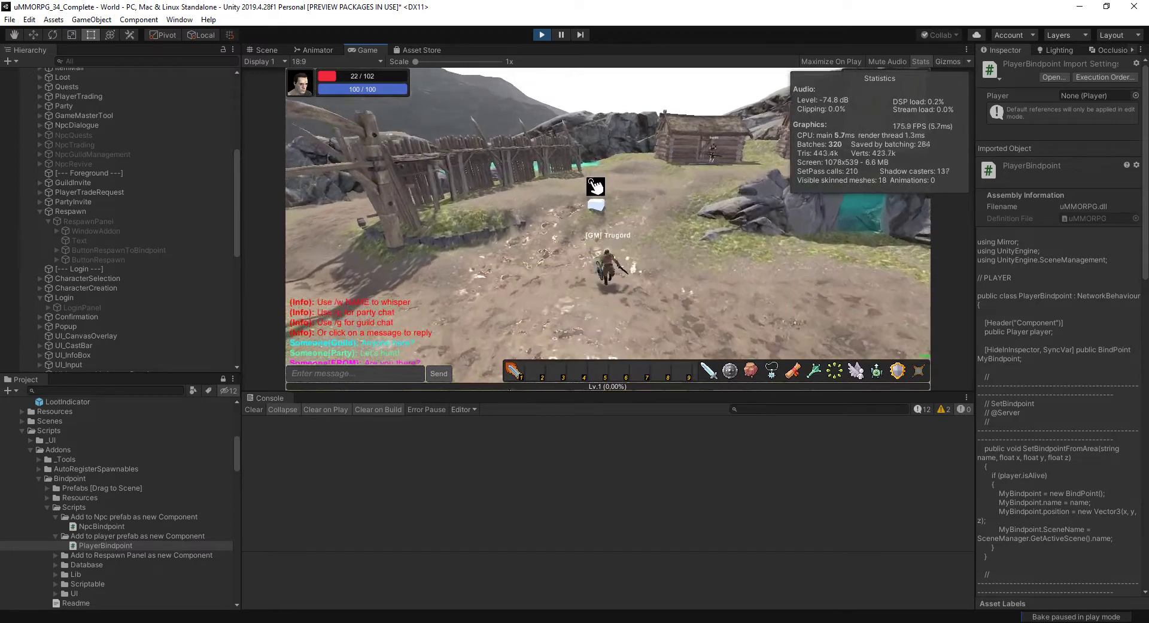
key(w)
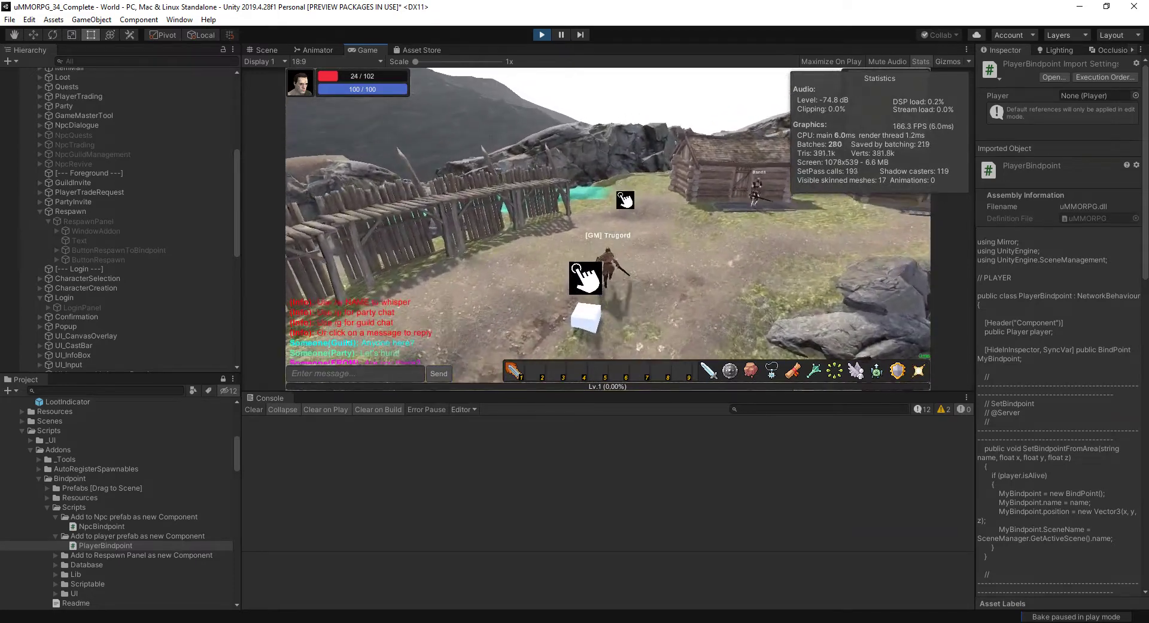
key(w)
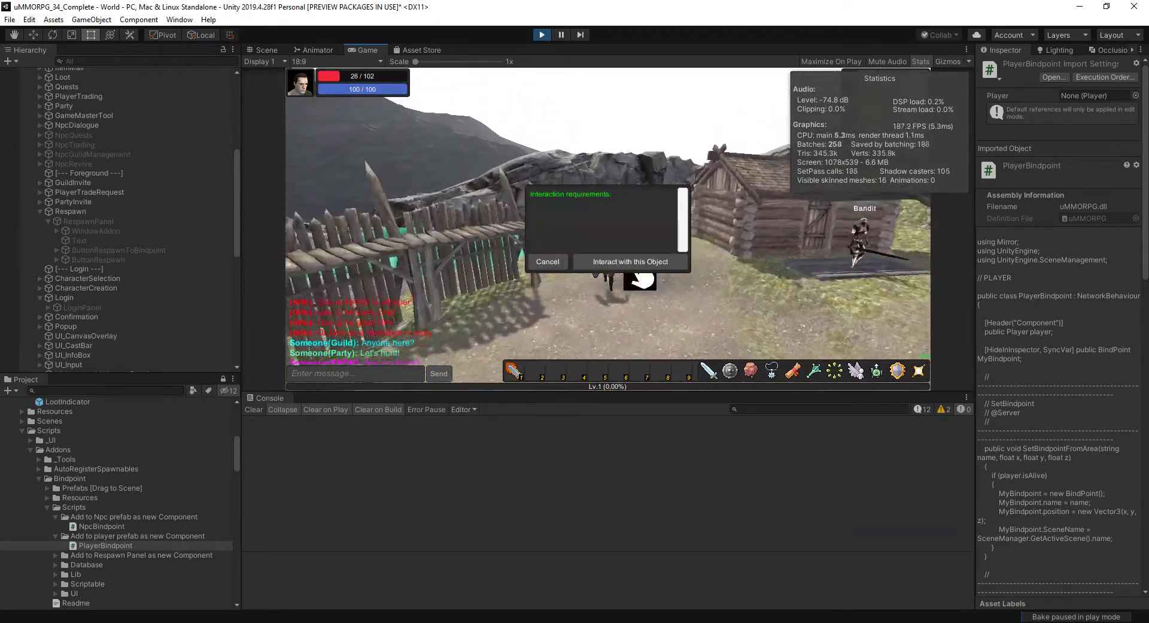
key(w)
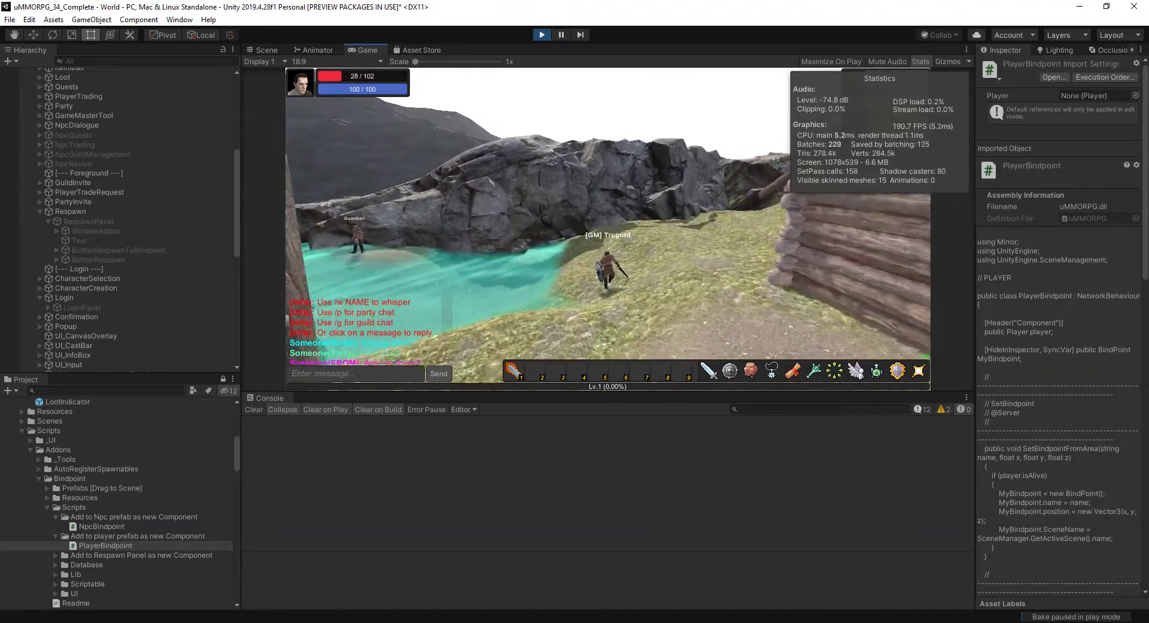
key(w)
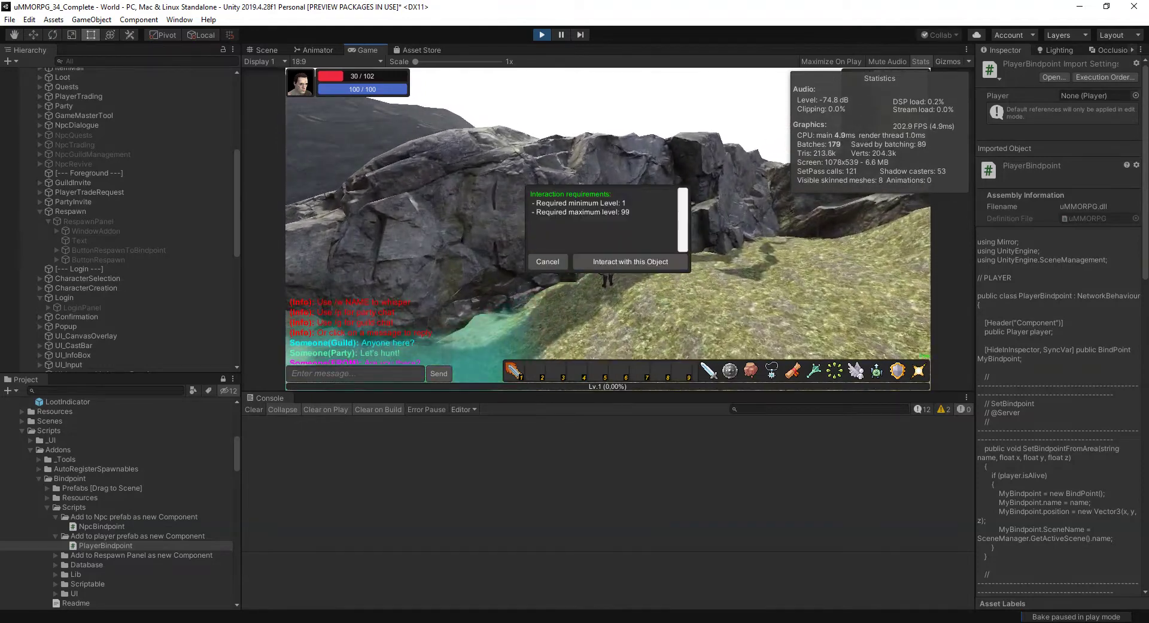
right_drag(609, 230, 628, 234)
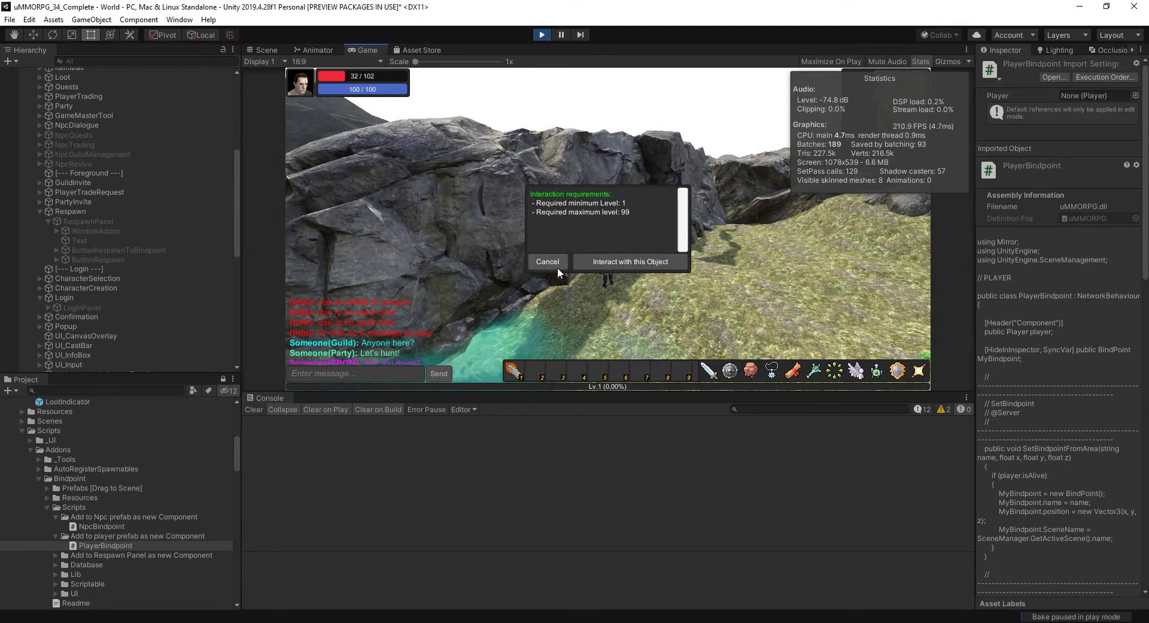
click(609, 262)
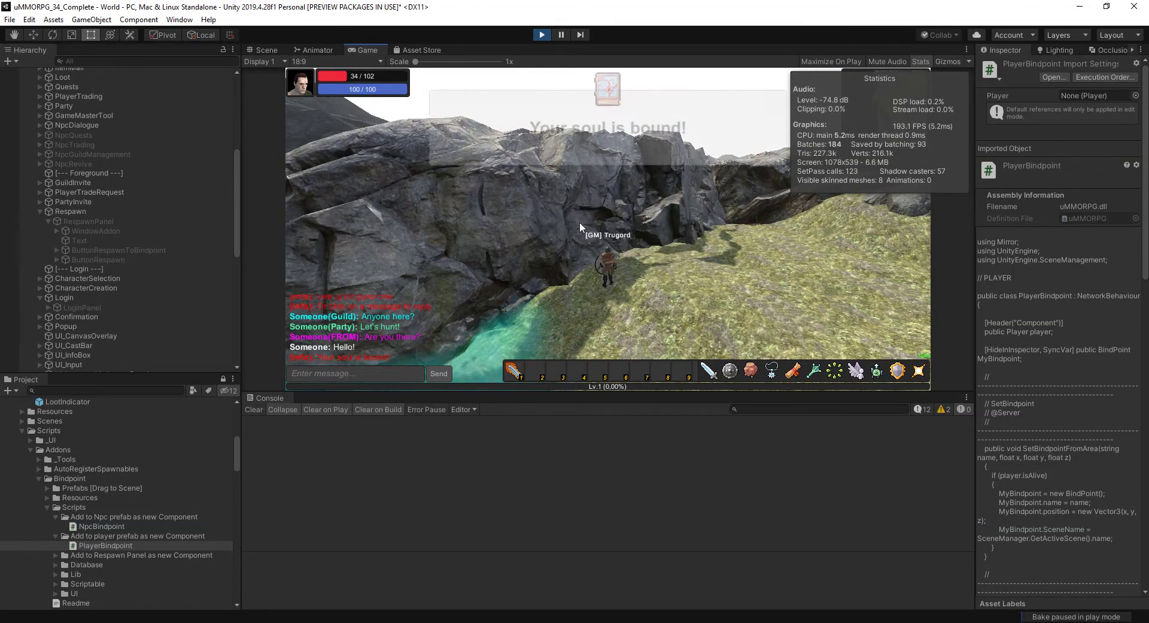
Walk the character back between the huts and up the hill path to the Alchemist NPC.
right_drag(552, 236, 585, 216)
key(w)
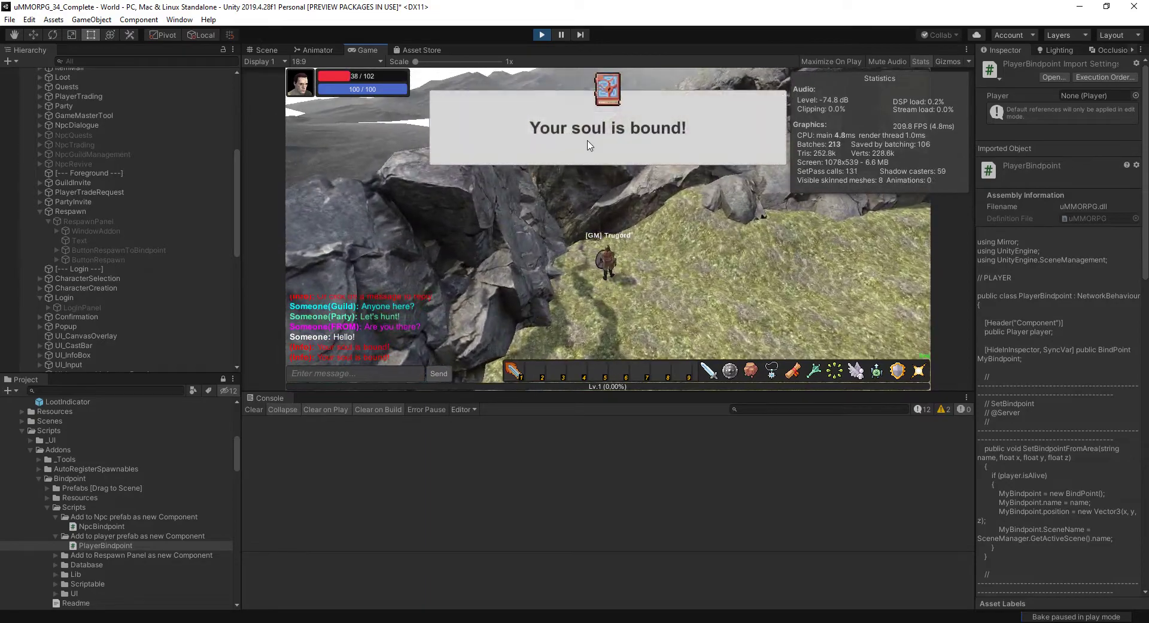
right_drag(590, 145, 796, 206)
key(w)
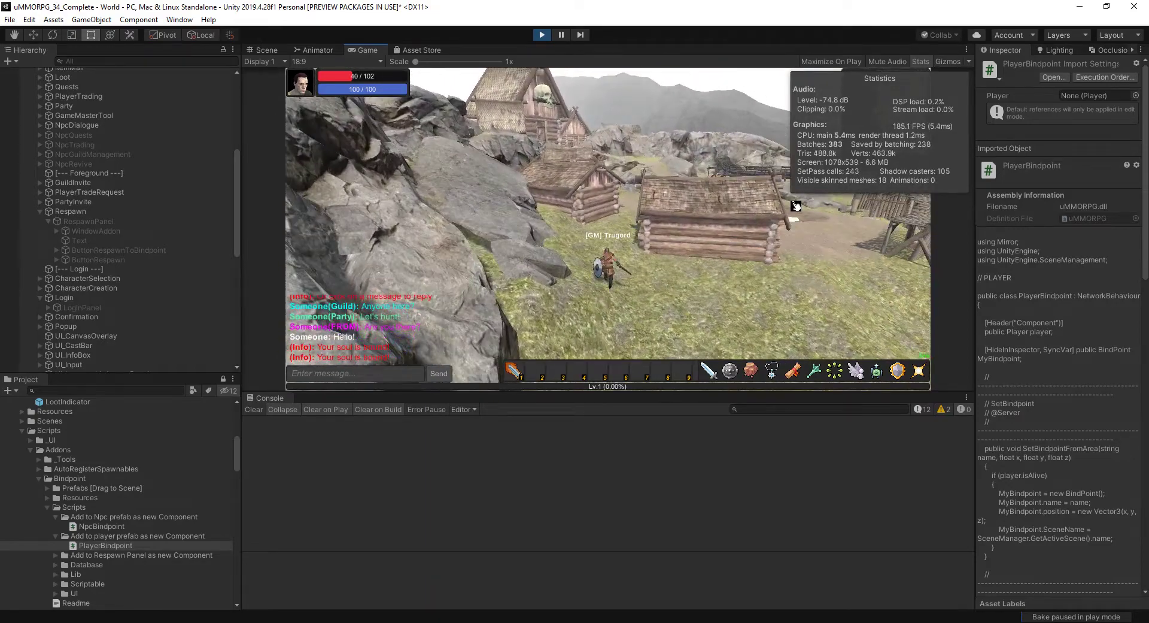
key(w)
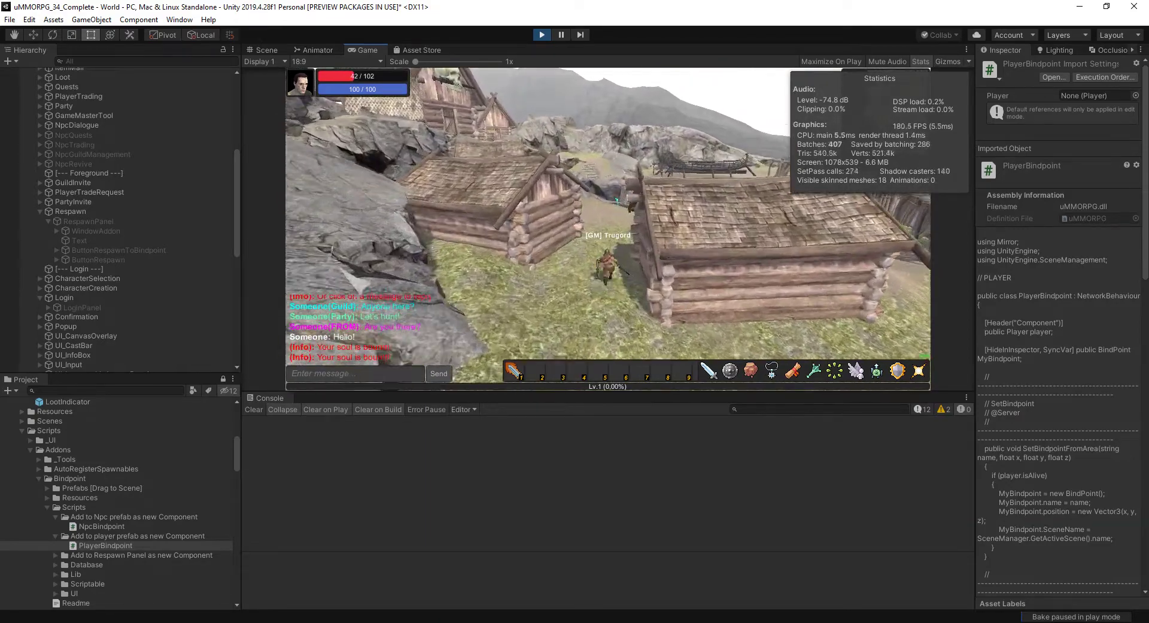
key(w)
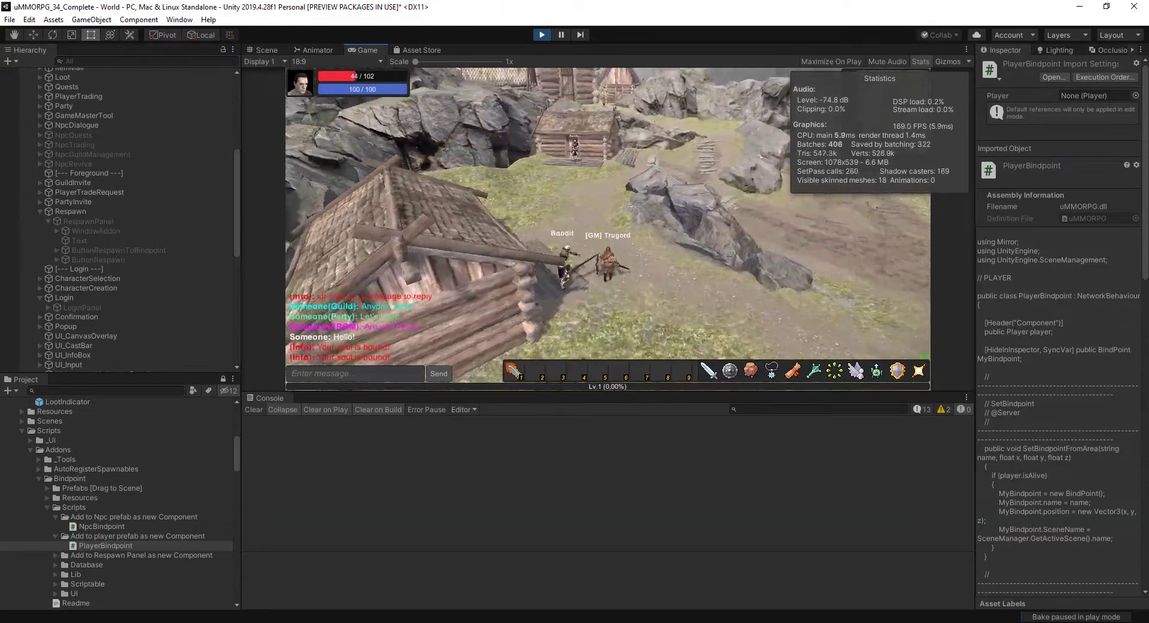
key(w)
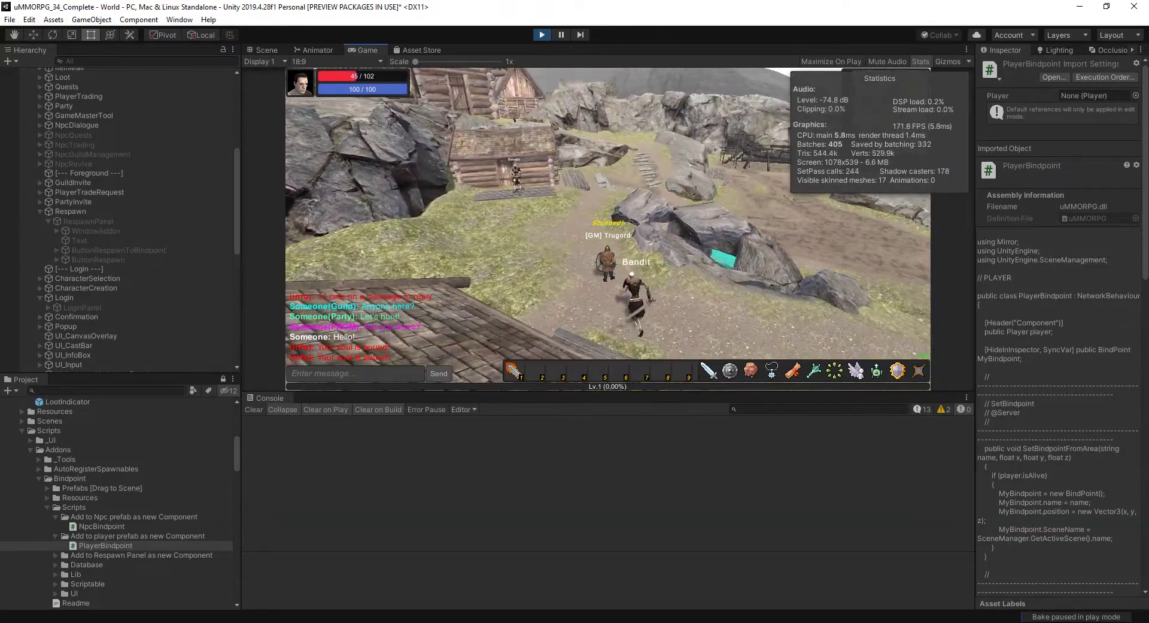
key(w)
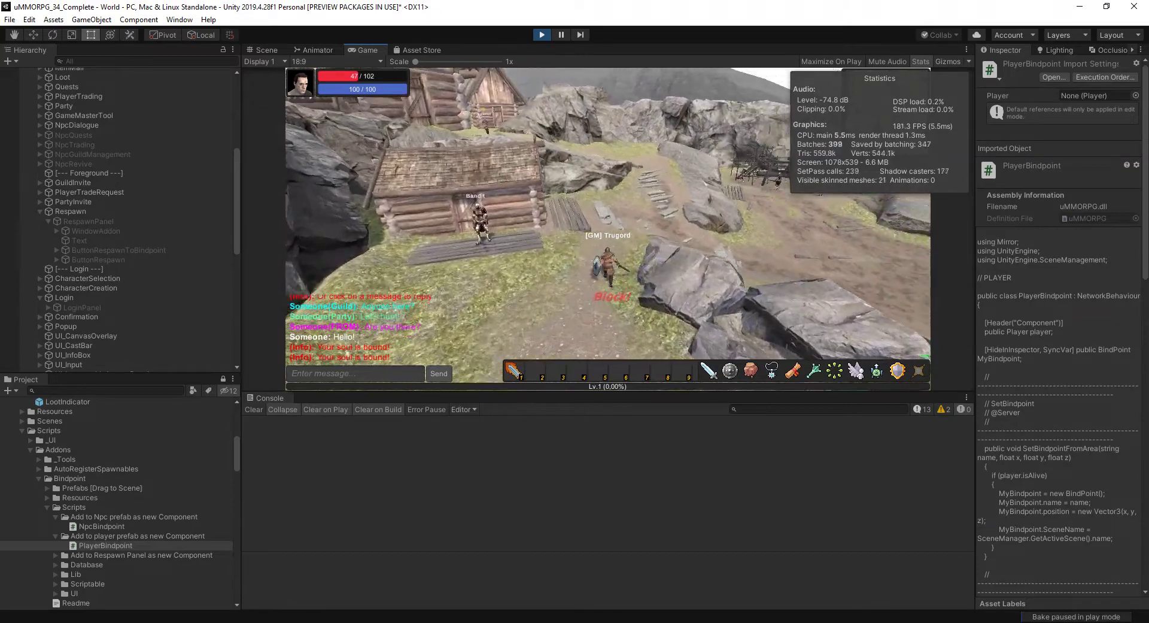
key(w)
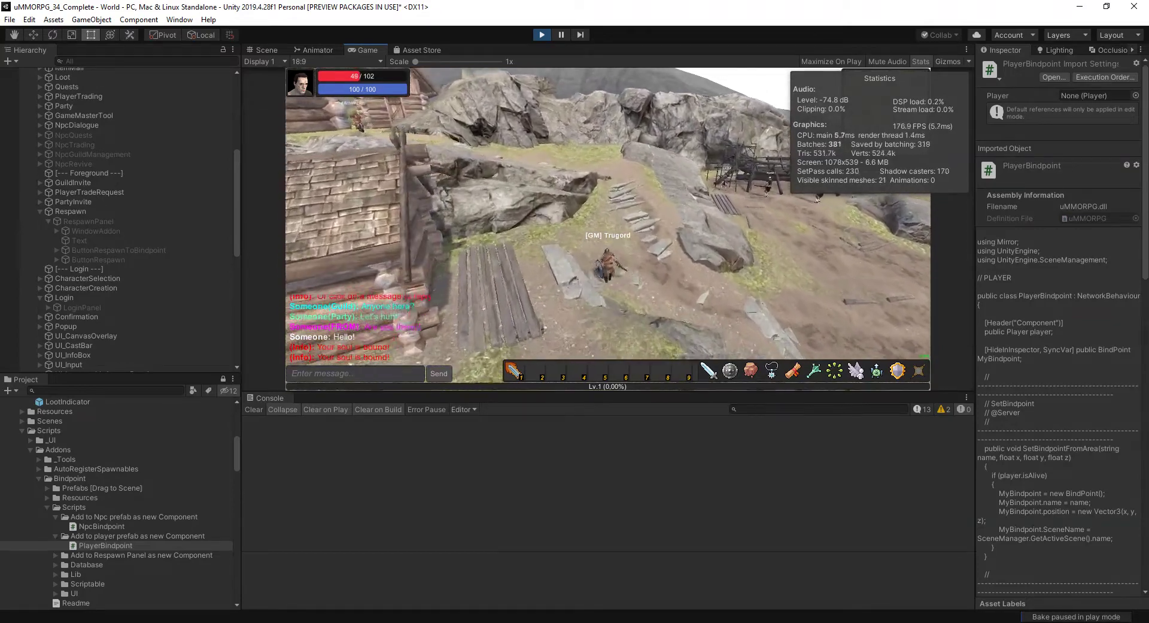
key(w)
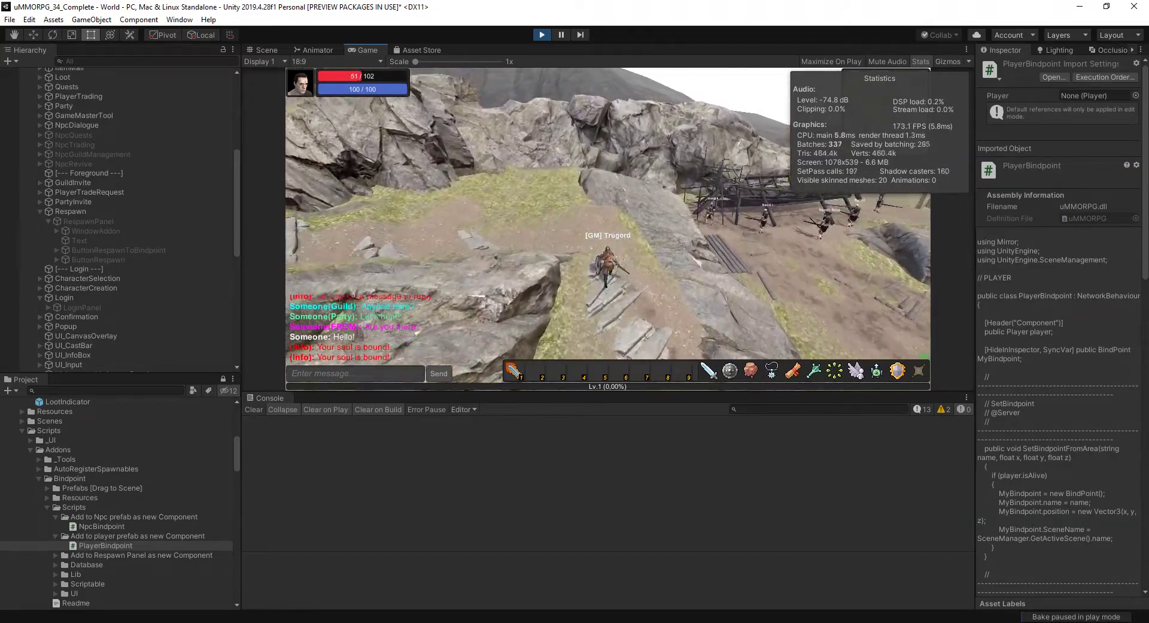
key(w)
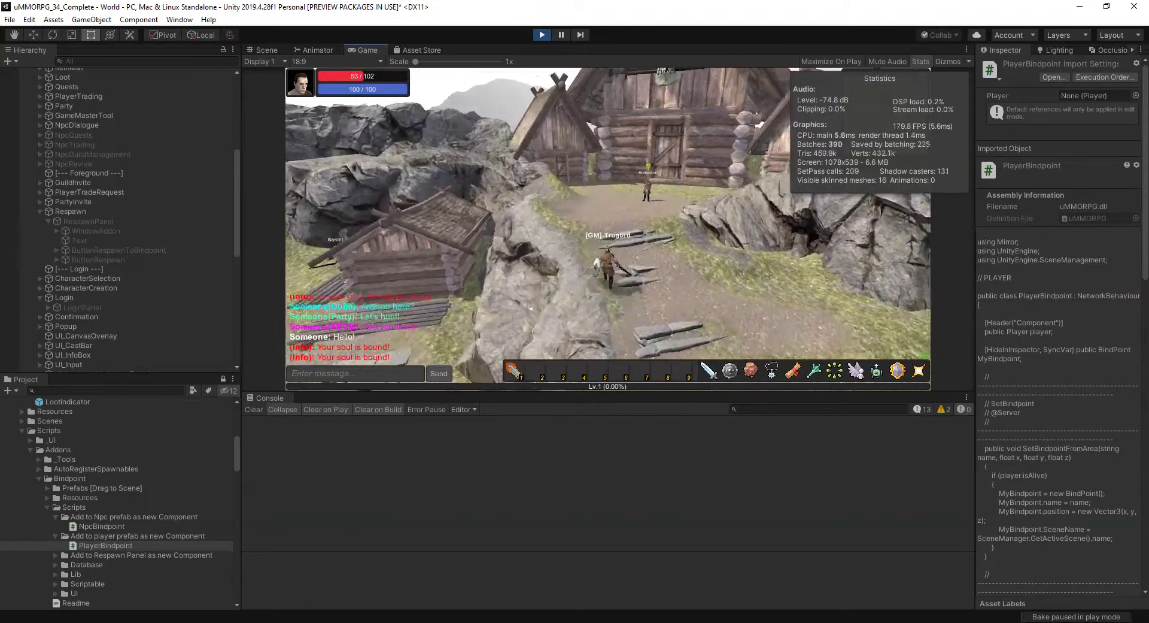
key(w)
right_drag(557, 210, 599, 234)
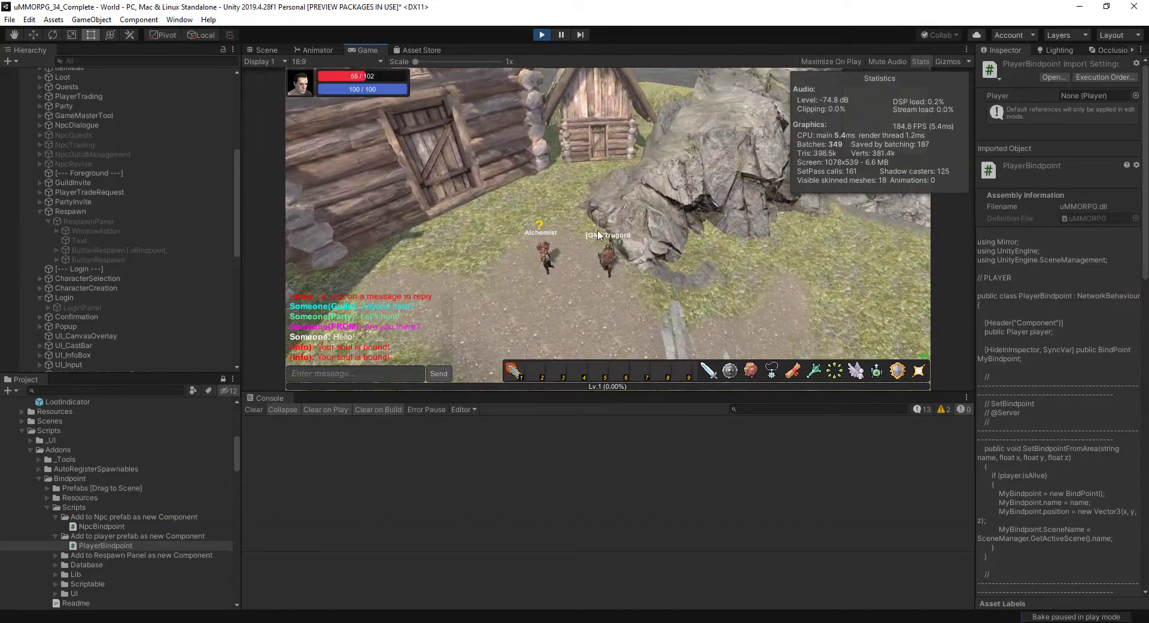
Talk to the Alchemist, choose Bindpoint here and accept binding to this location.
click(553, 255)
click(543, 257)
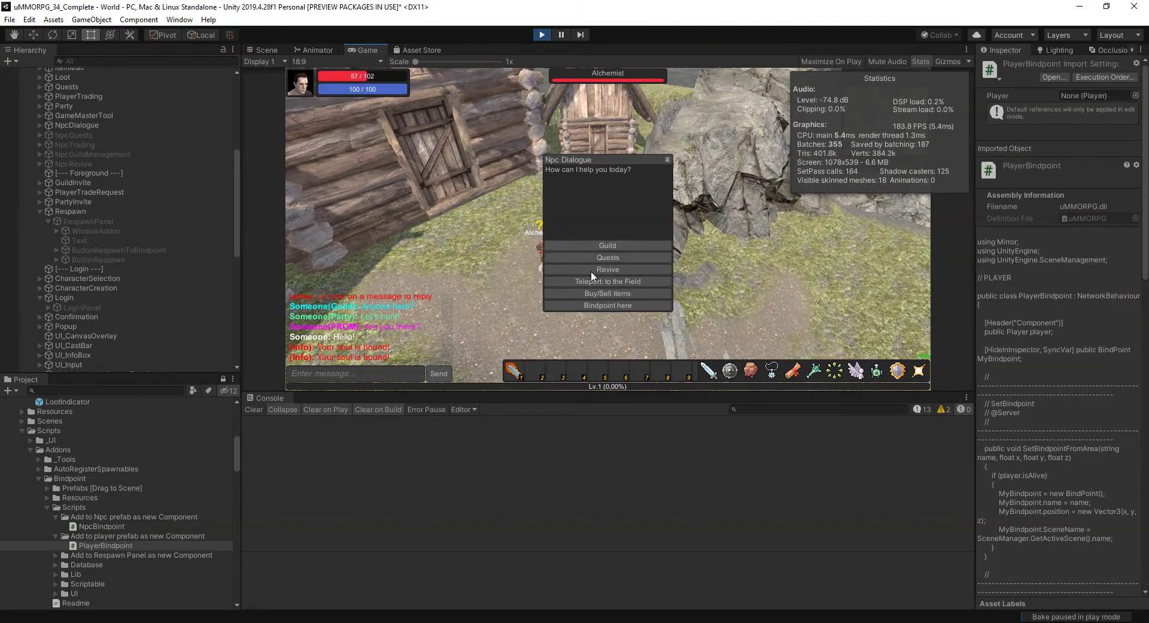
click(615, 306)
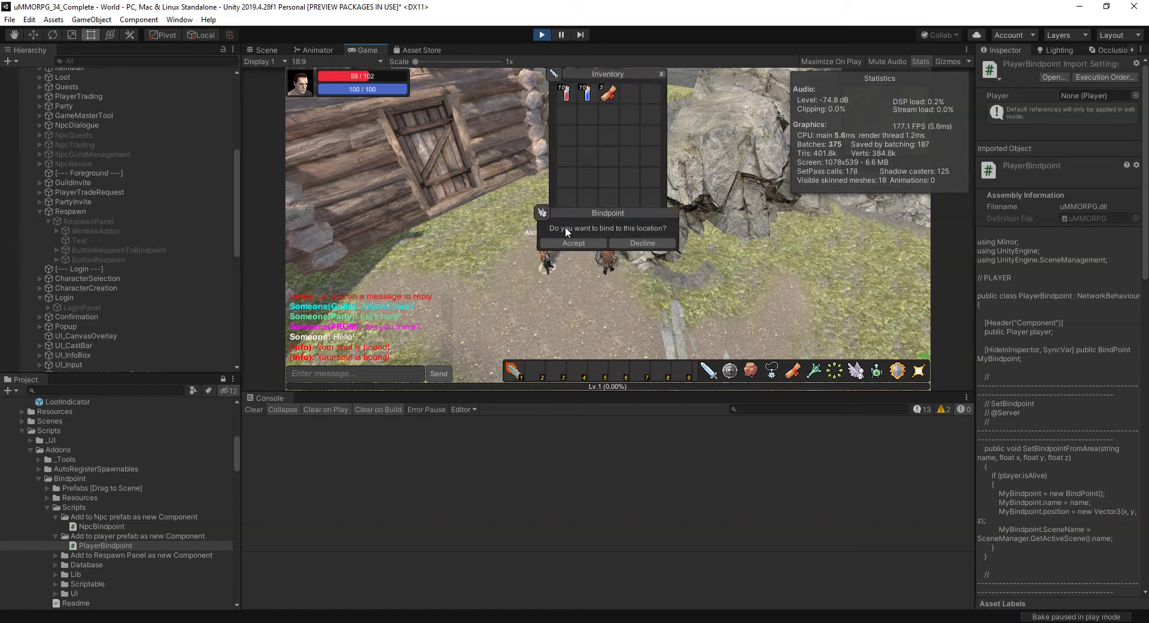
click(573, 244)
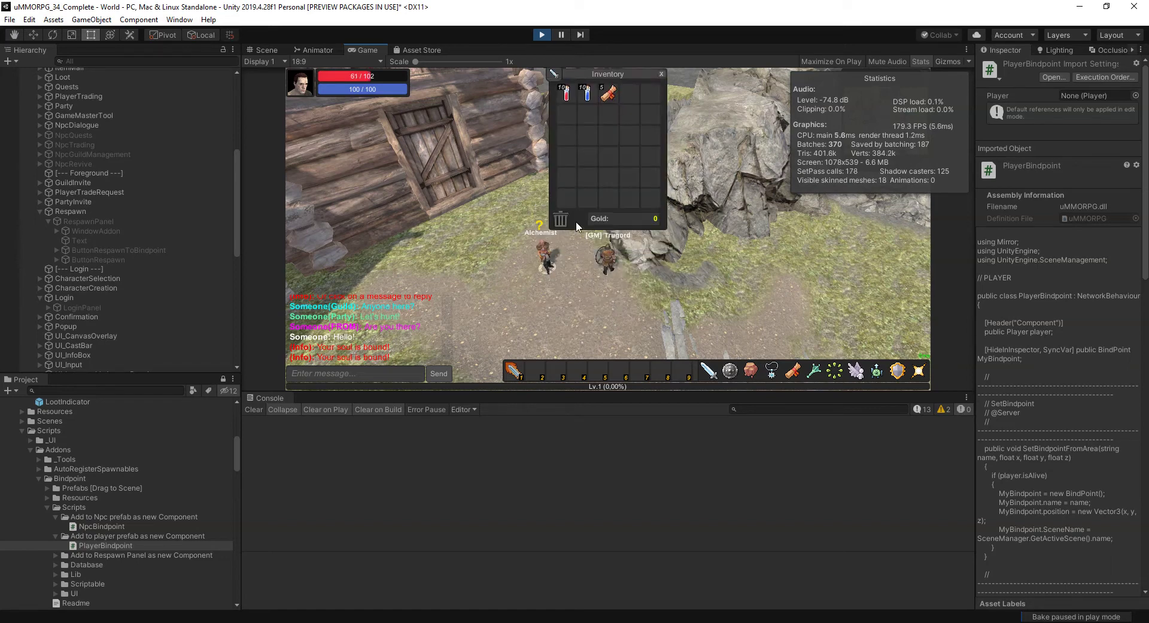
Move the inventory window aside, open trading with the Alchemist and sell the whole scroll stack for gold.
drag(588, 75, 326, 138)
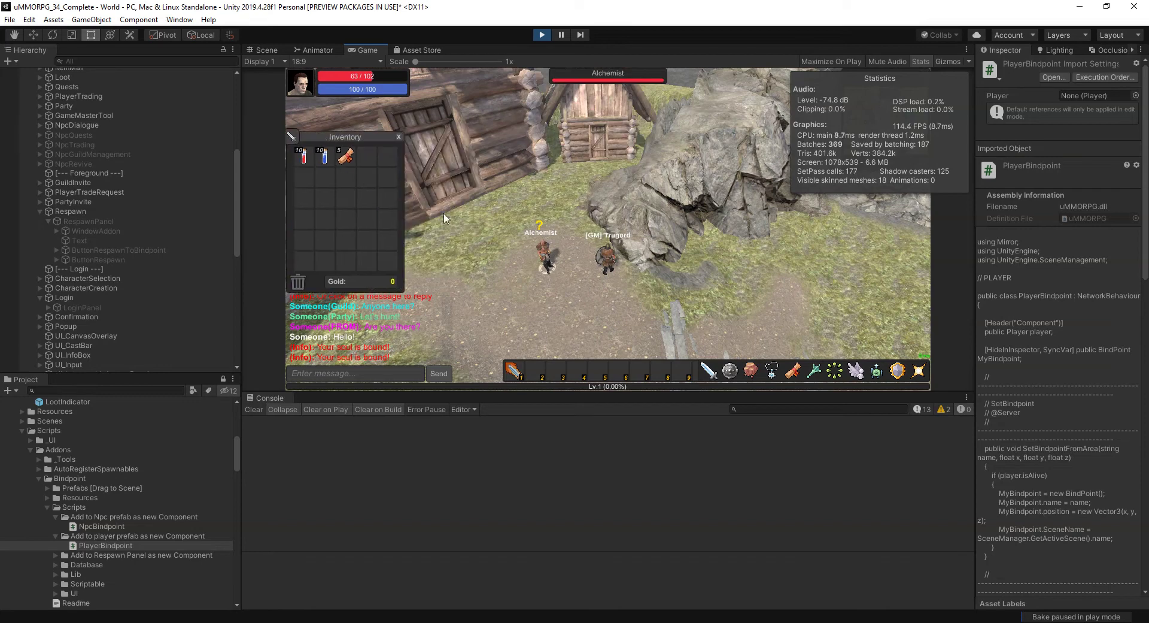
click(547, 258)
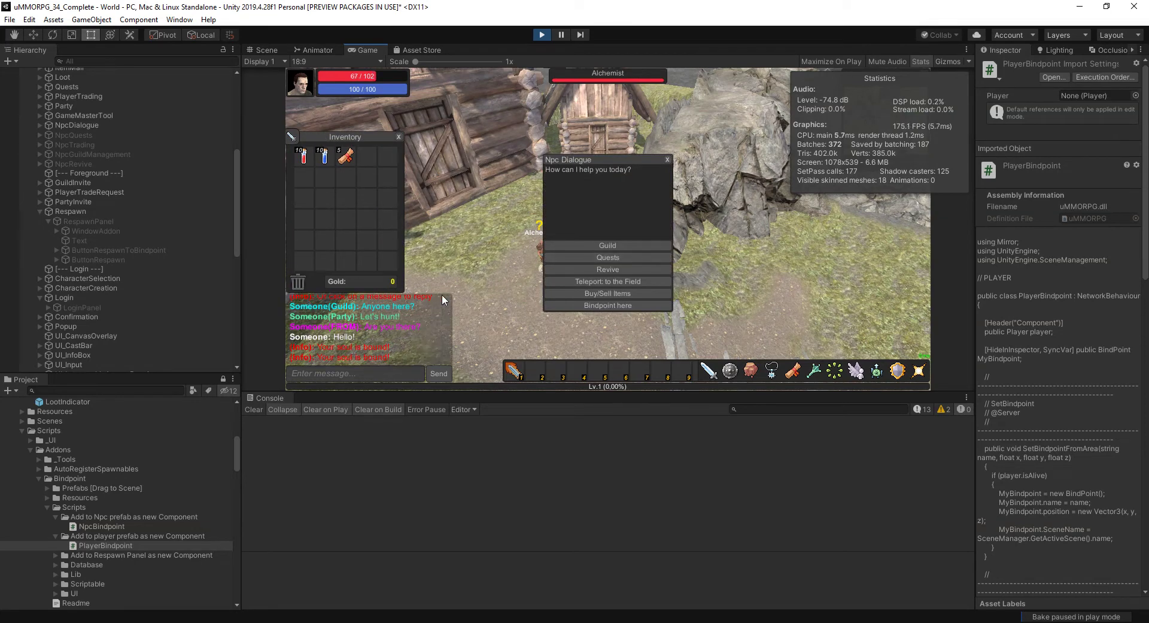
click(594, 293)
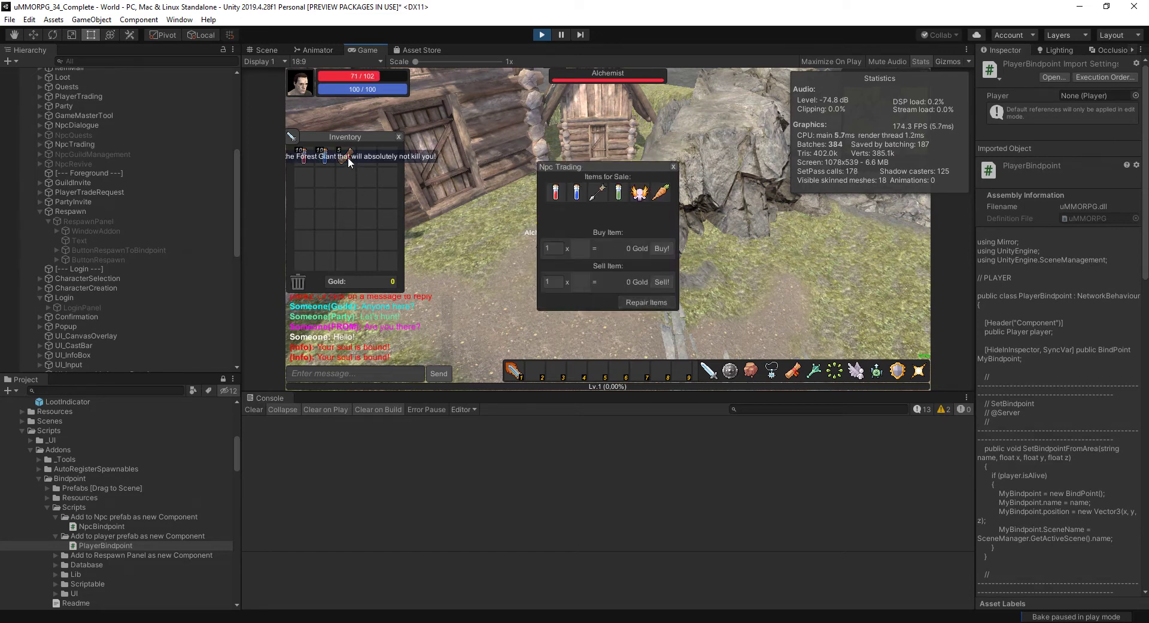
drag(349, 159, 477, 232)
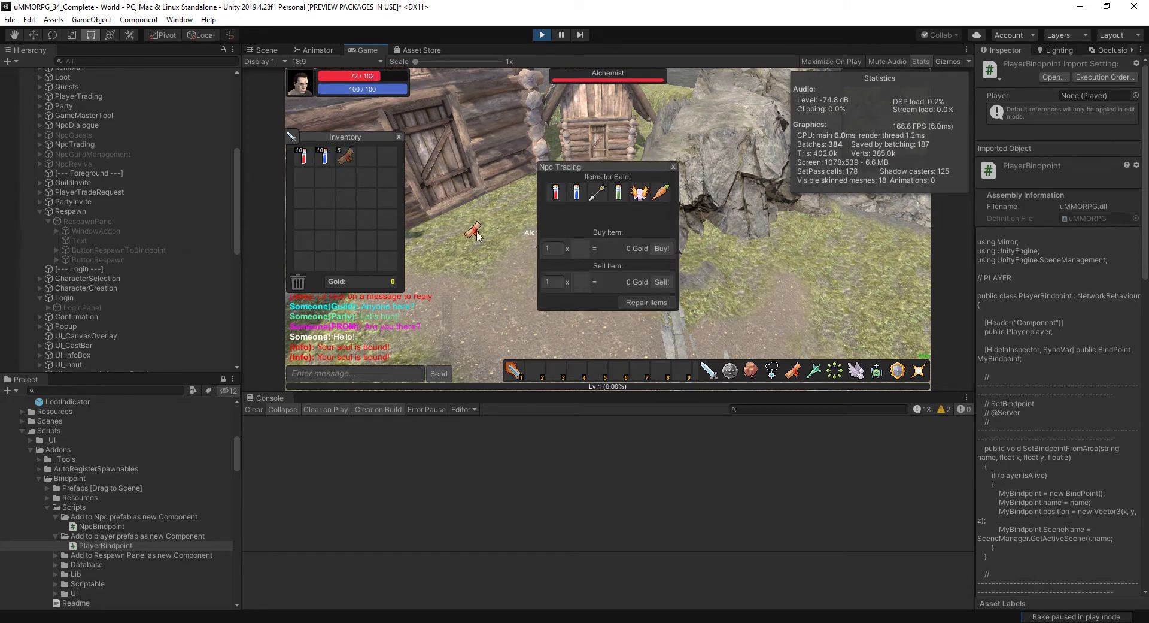
click(660, 282)
click(673, 167)
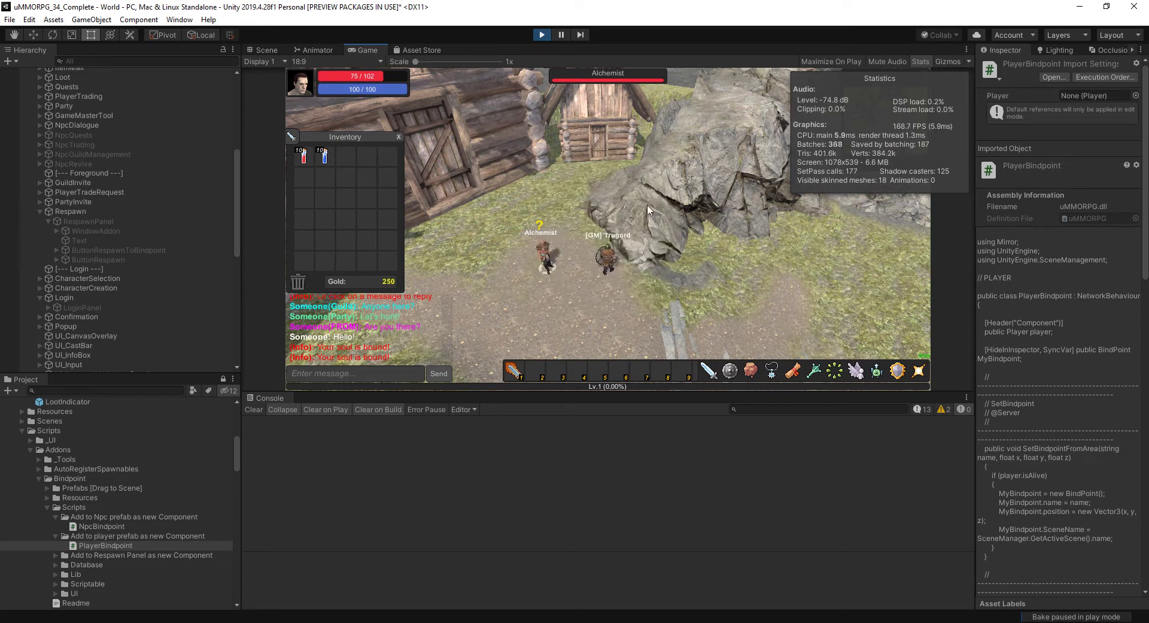
Request Bindpoint here from the Alchemist again and accept the binding with the earned gold.
click(547, 254)
click(577, 304)
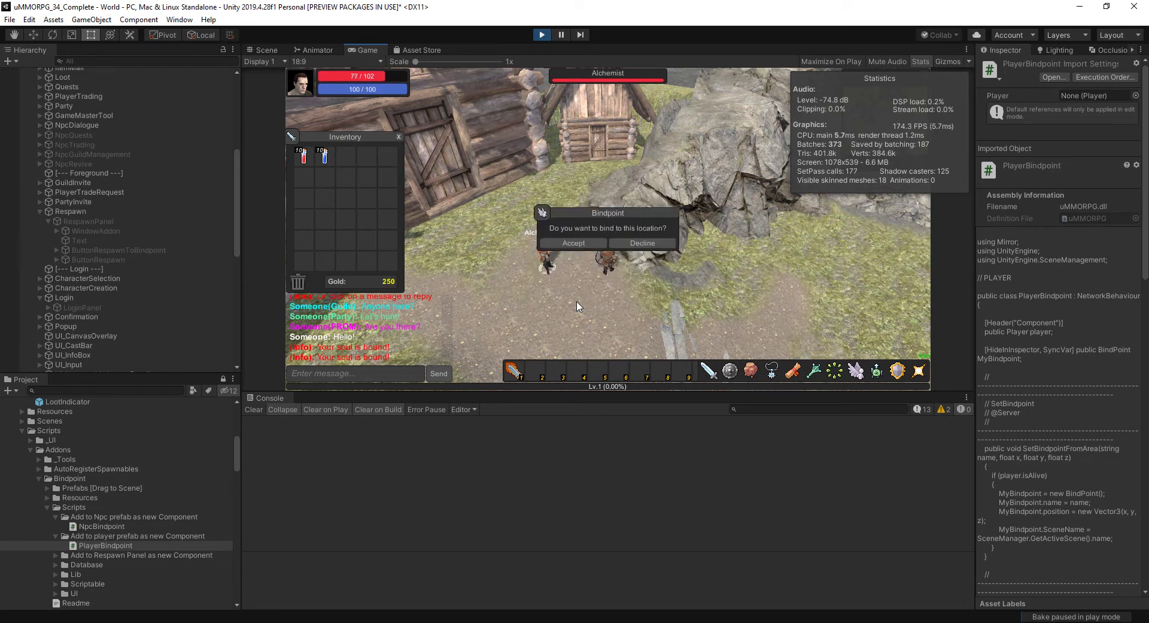
click(574, 243)
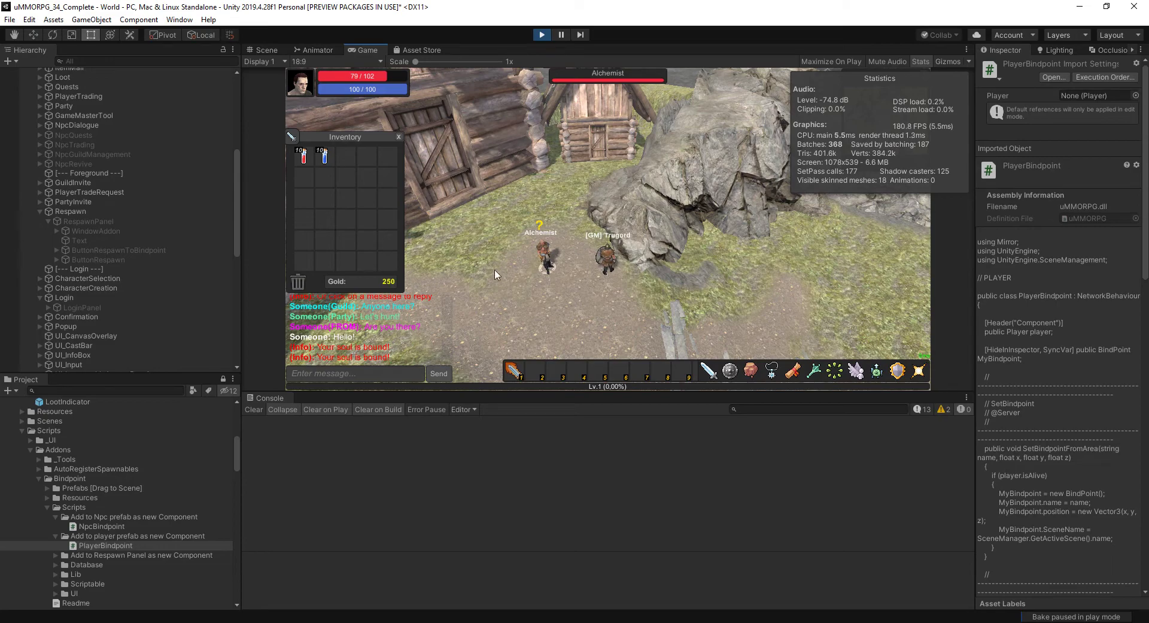
Walk the character down the hill to the bandits beside the ship wreck and let them attack.
right_drag(506, 258, 633, 237)
key(w)
right_drag(638, 166, 885, 203)
key(w)
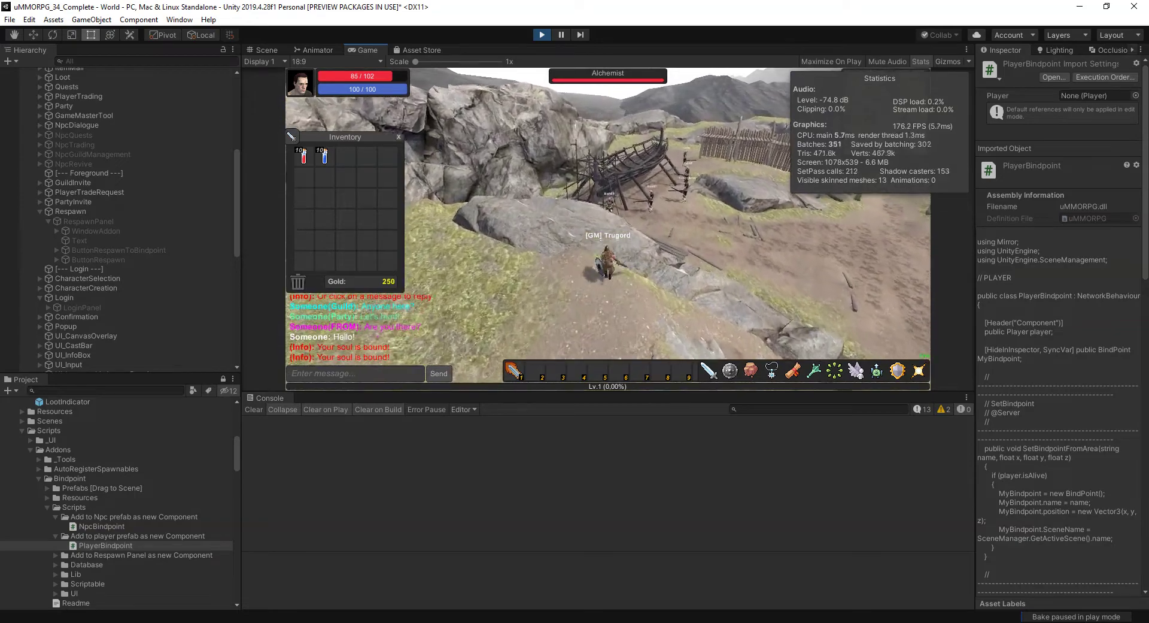
key(w)
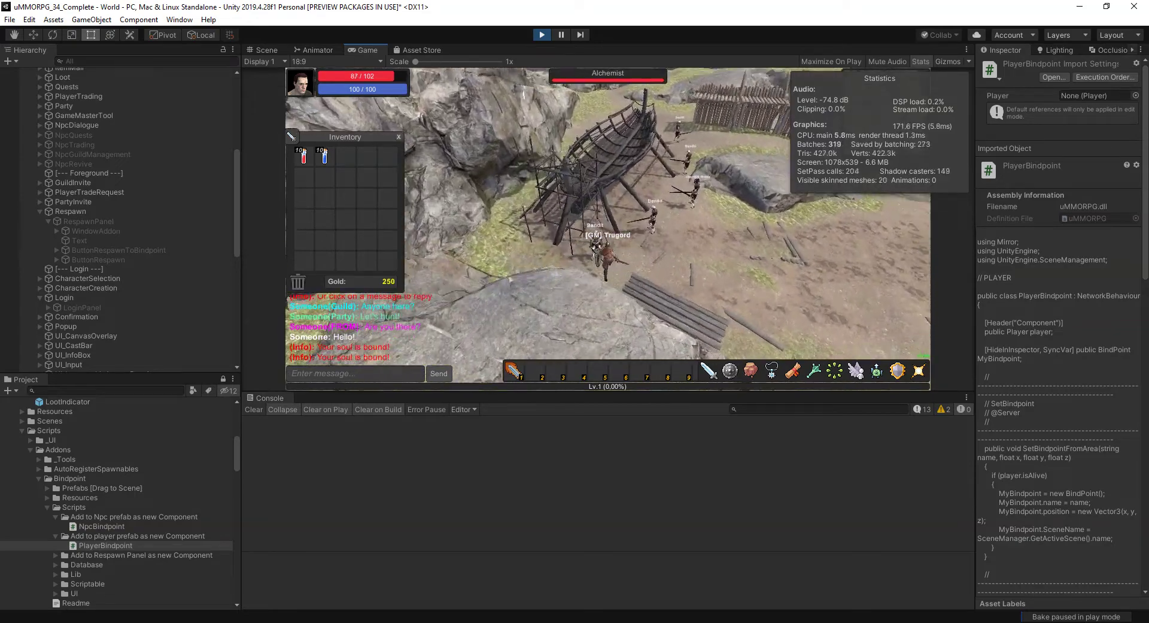
right_drag(694, 128, 694, 95)
right_drag(694, 258, 645, 234)
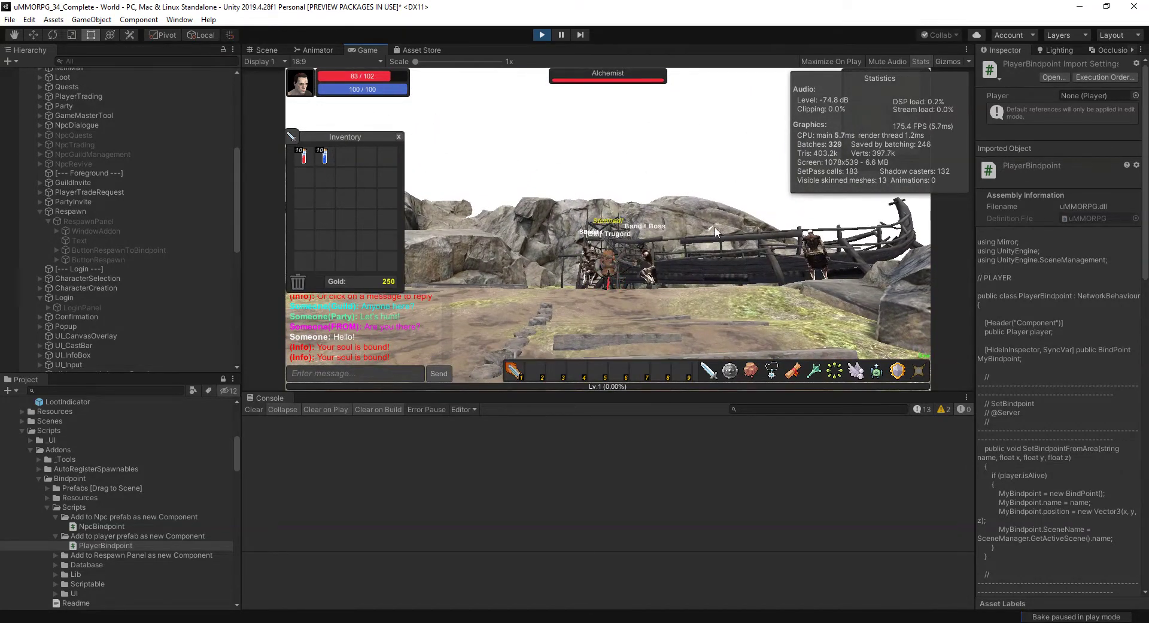
right_drag(756, 216, 634, 261)
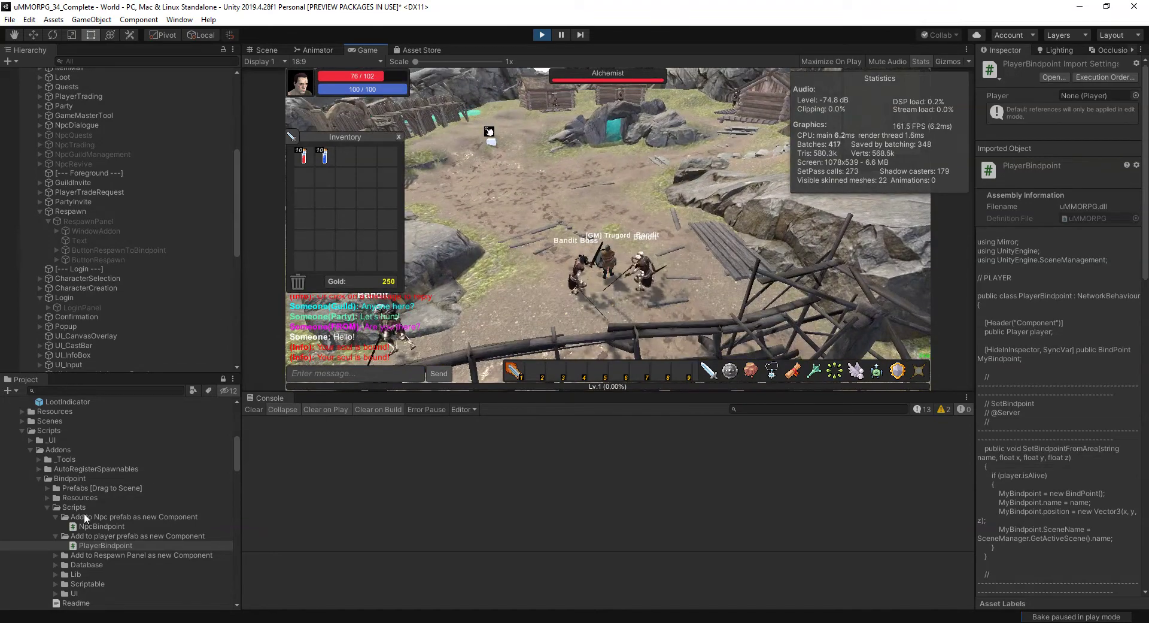
Open the Alchemist prefab from the Npcs folder, examine its Npc Bindpoint component settings and return to the scene.
scroll(74, 472, up, 5)
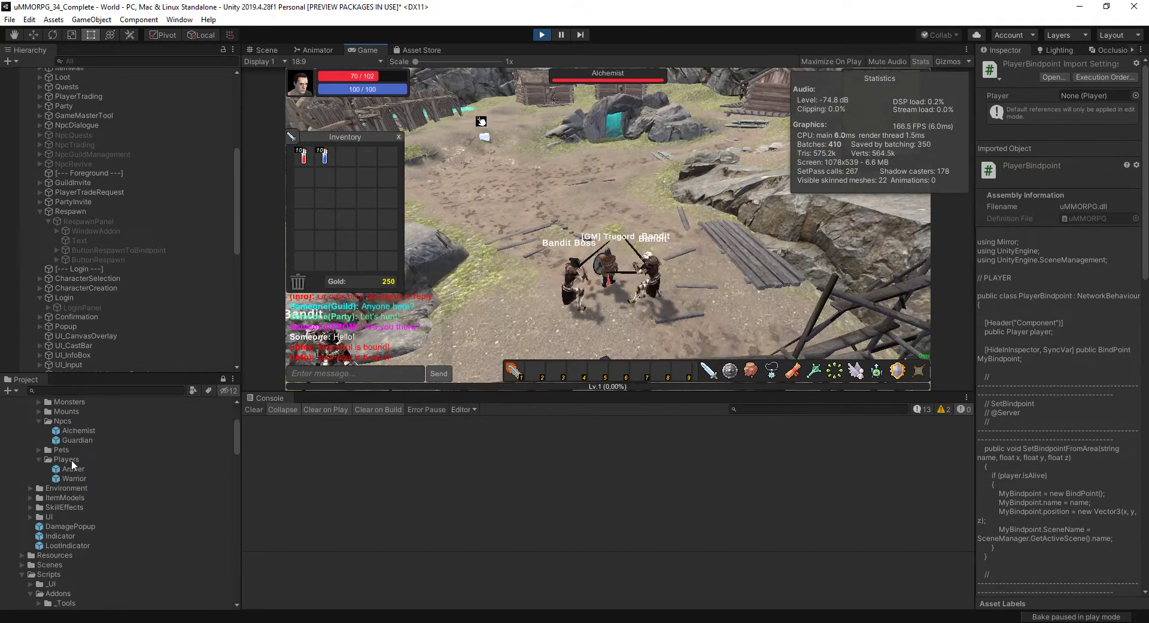
double_click(81, 430)
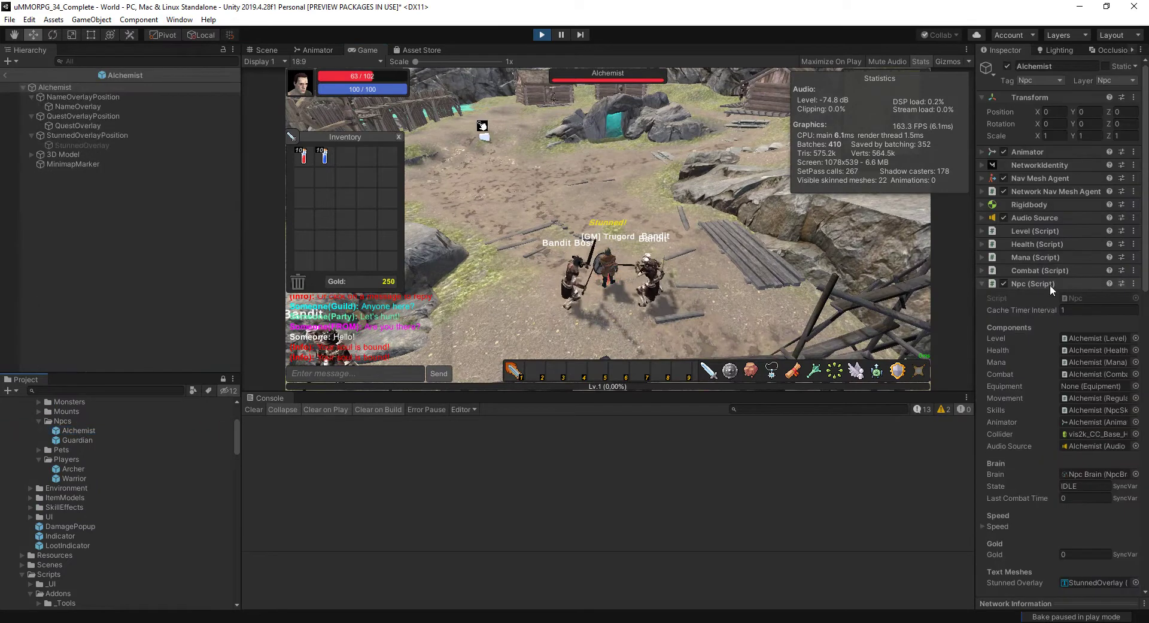
scroll(1050, 285, down, 5)
scroll(1079, 432, down, 10)
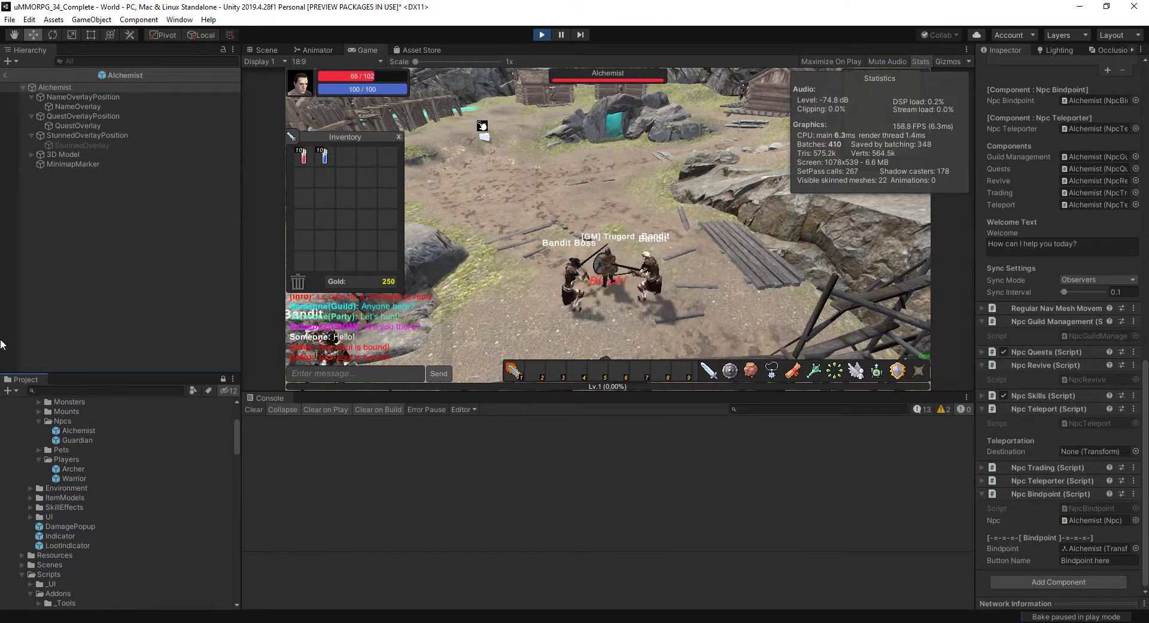
click(5, 74)
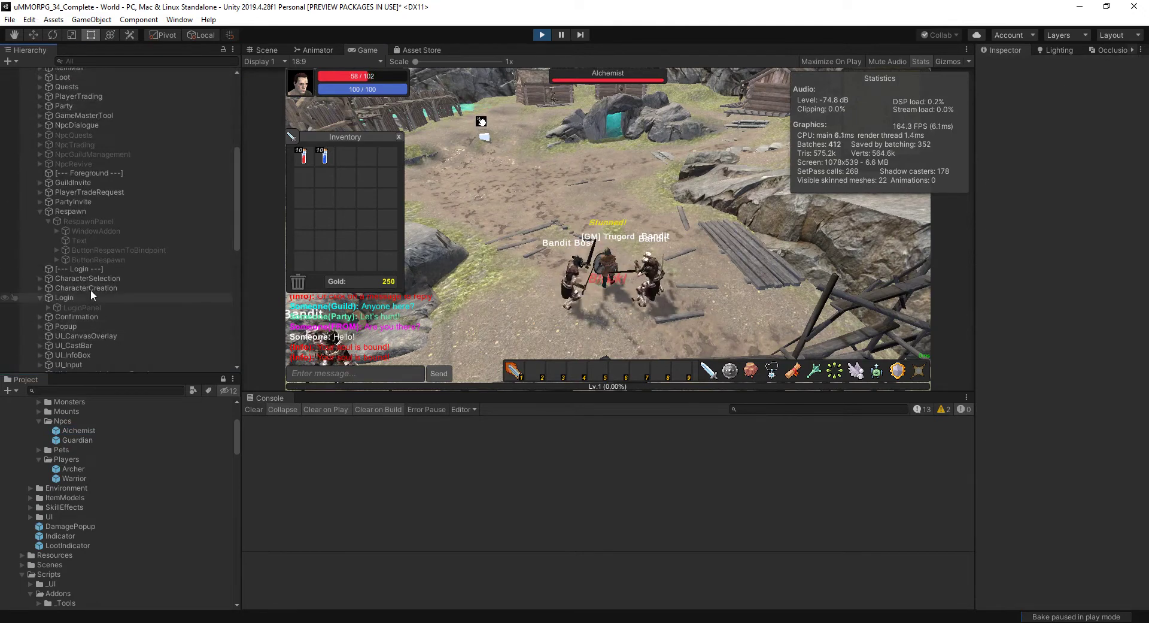
Select the Alchemist object in the running scene and examine its Npc script's Bindpoint and Teleporter component references.
scroll(89, 292, down, 10)
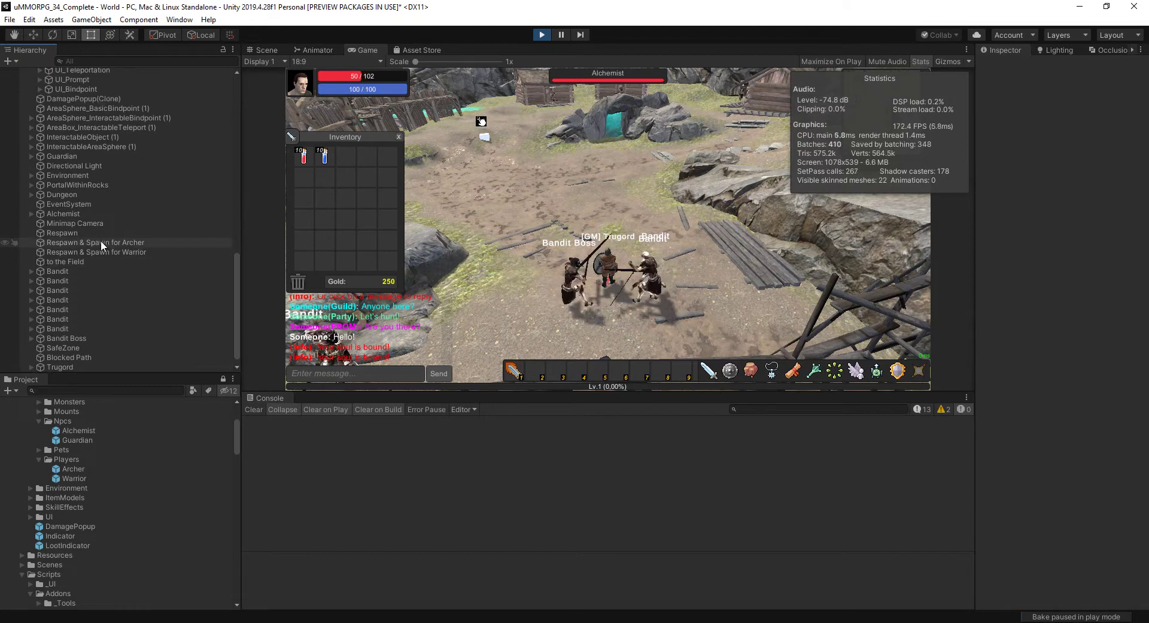
click(60, 219)
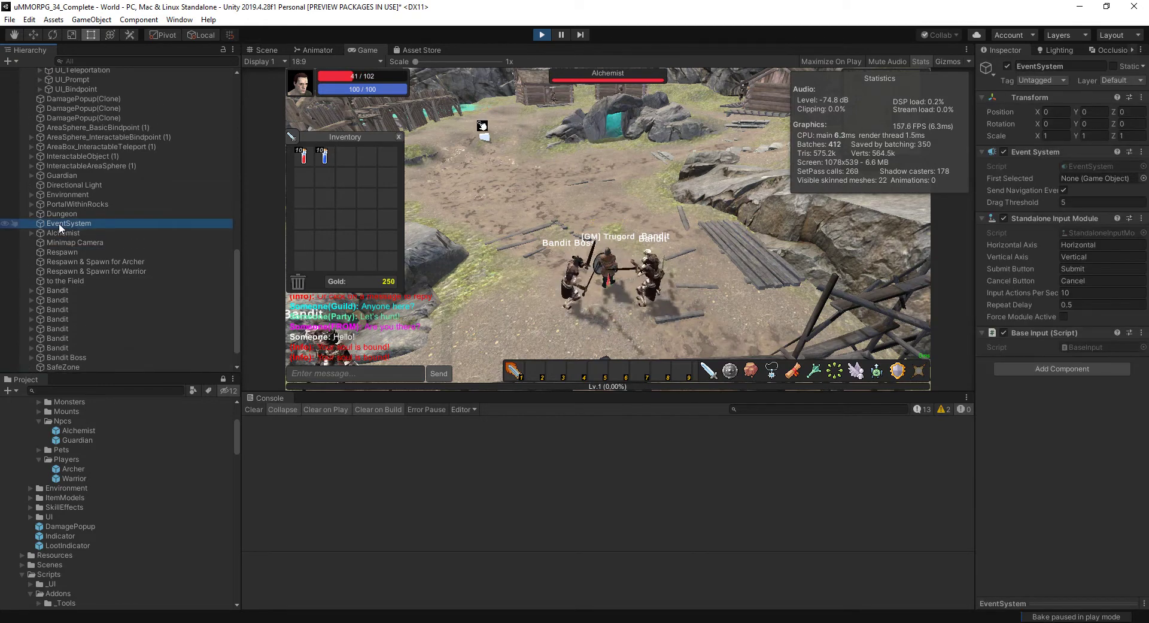
click(59, 225)
drag(1145, 101, 1145, 327)
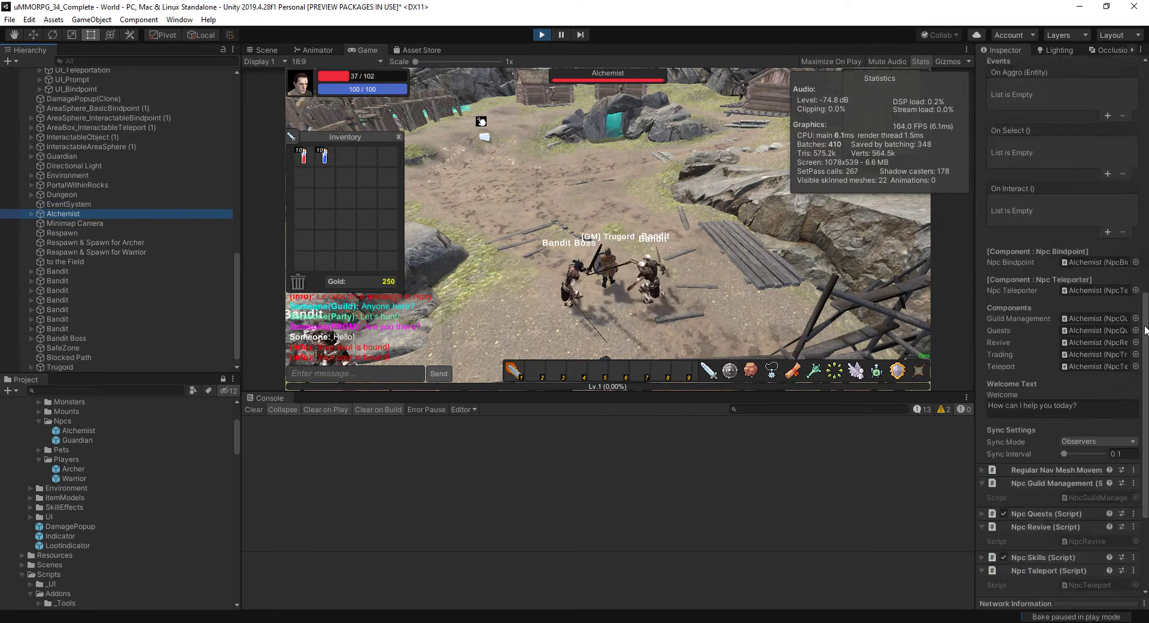
scroll(1039, 379, up, 5)
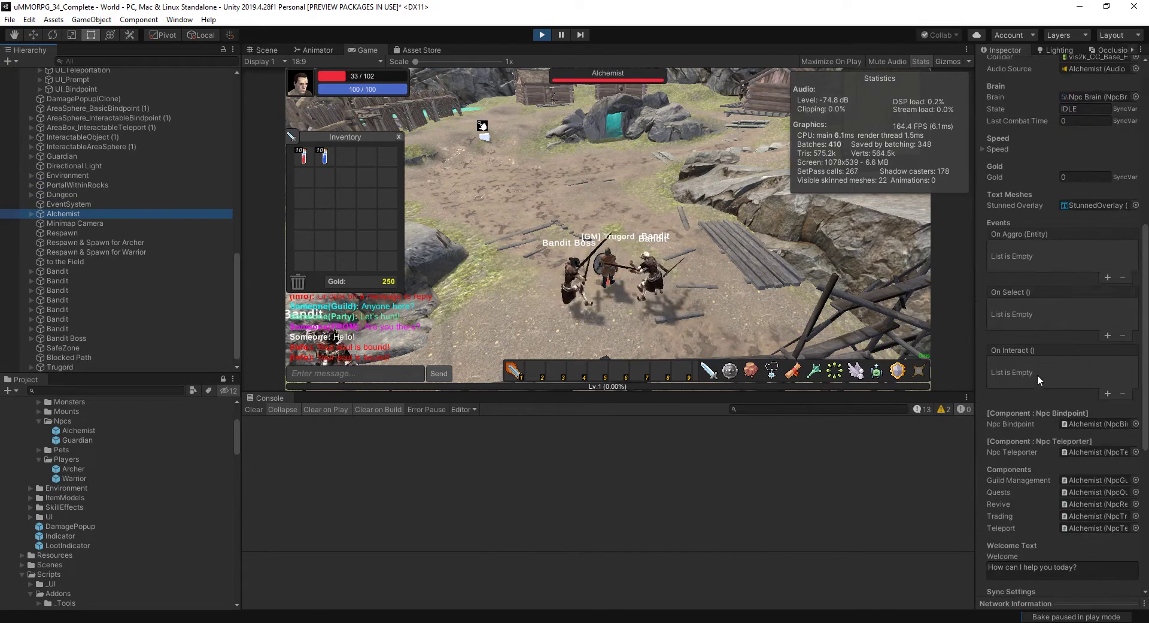
scroll(1046, 318, down, 3)
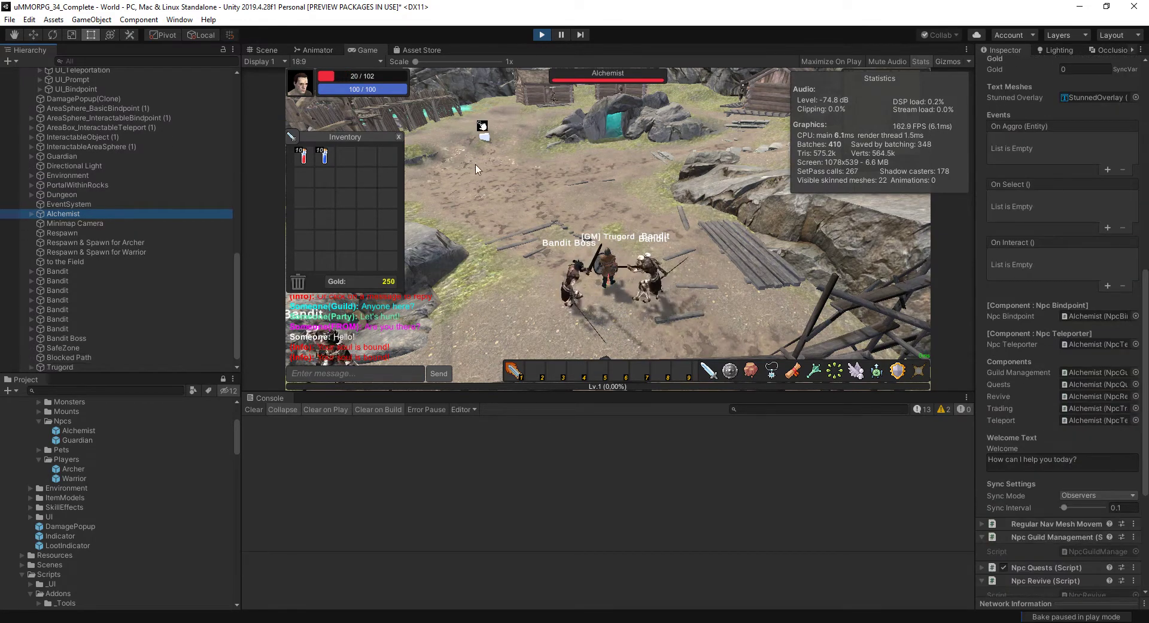
Let the bandits kill the character, respawn it to the bindpoint and look around the respawn location.
right_drag(472, 201, 575, 205)
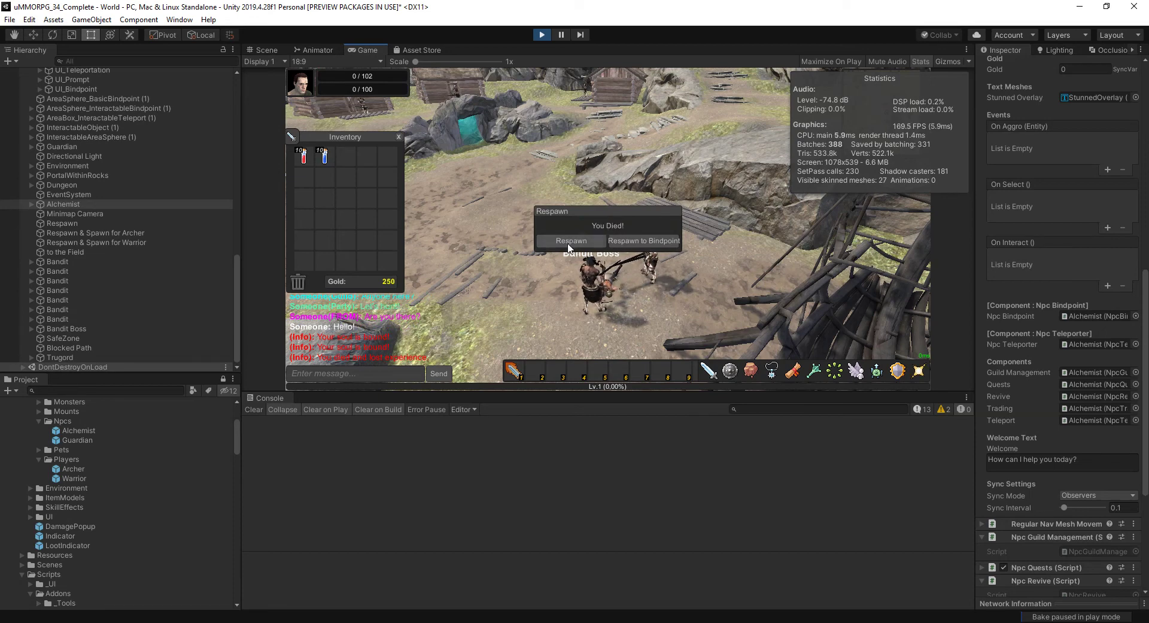
click(641, 246)
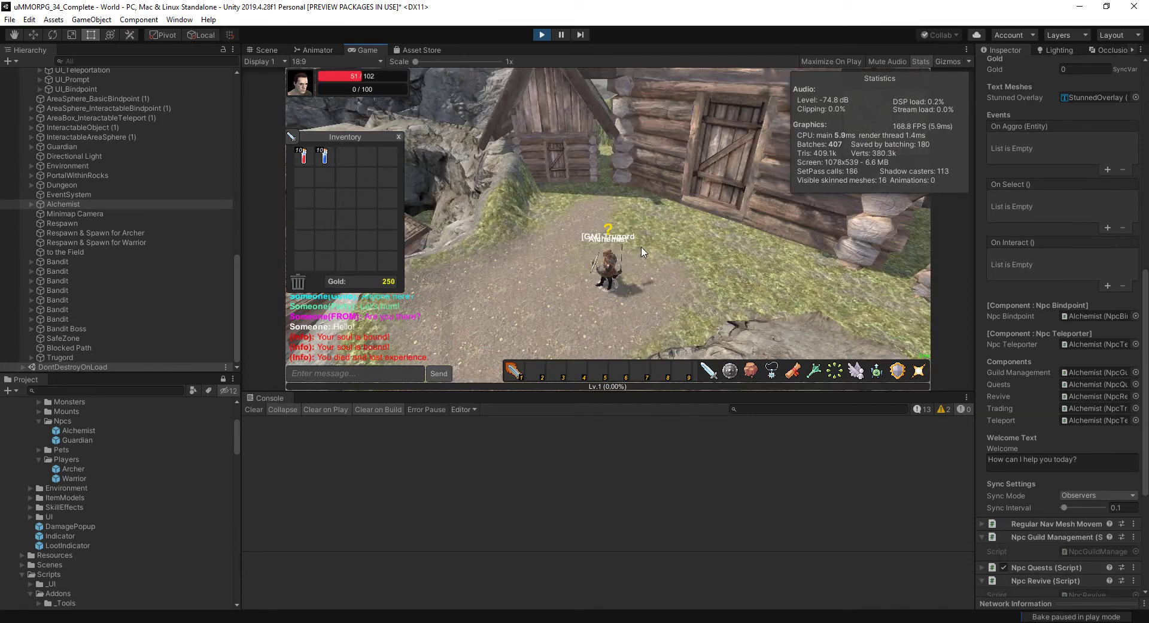
right_drag(815, 248, 802, 241)
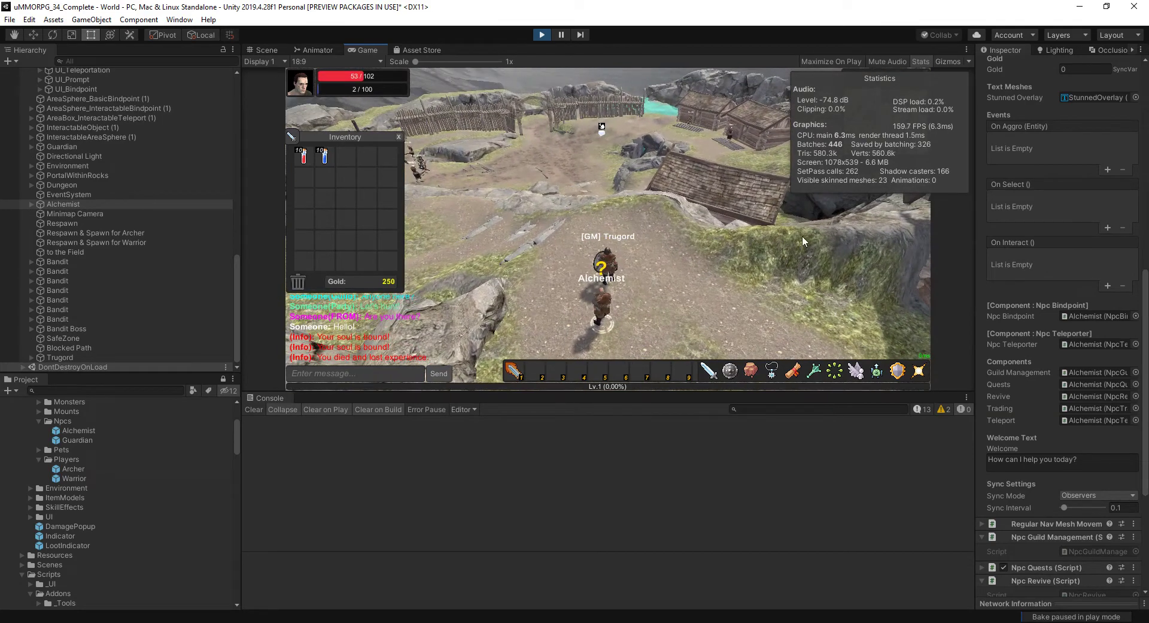